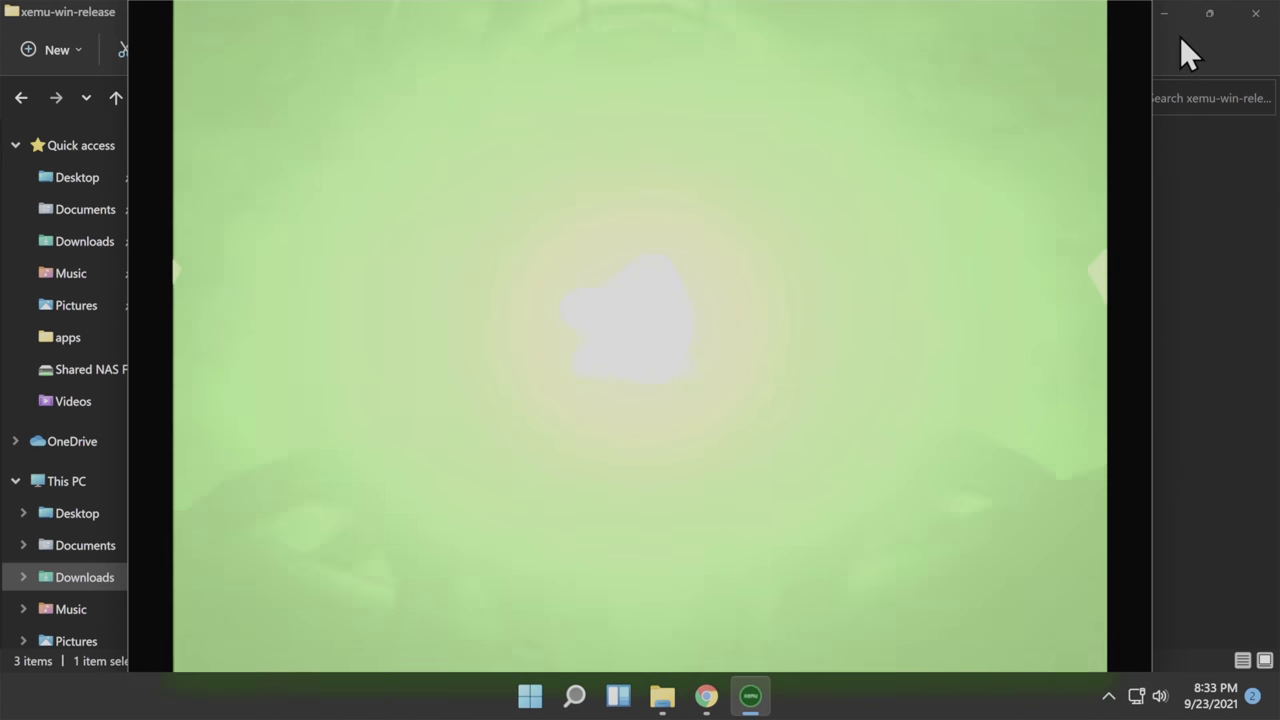
{"action": "left_click", "coordinate": [1172, 22]}
{"action": "left_click", "coordinate": [1166, 10]}
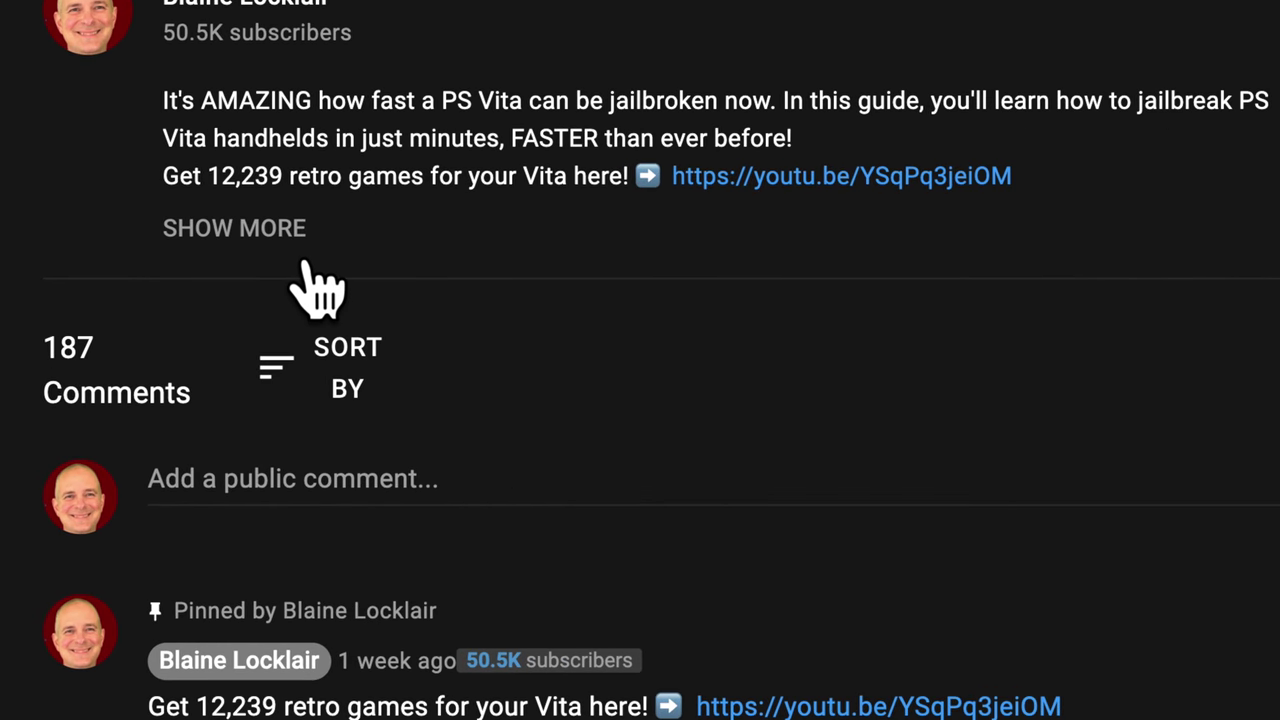
{"action": "left_click", "coordinate": [296, 228]}
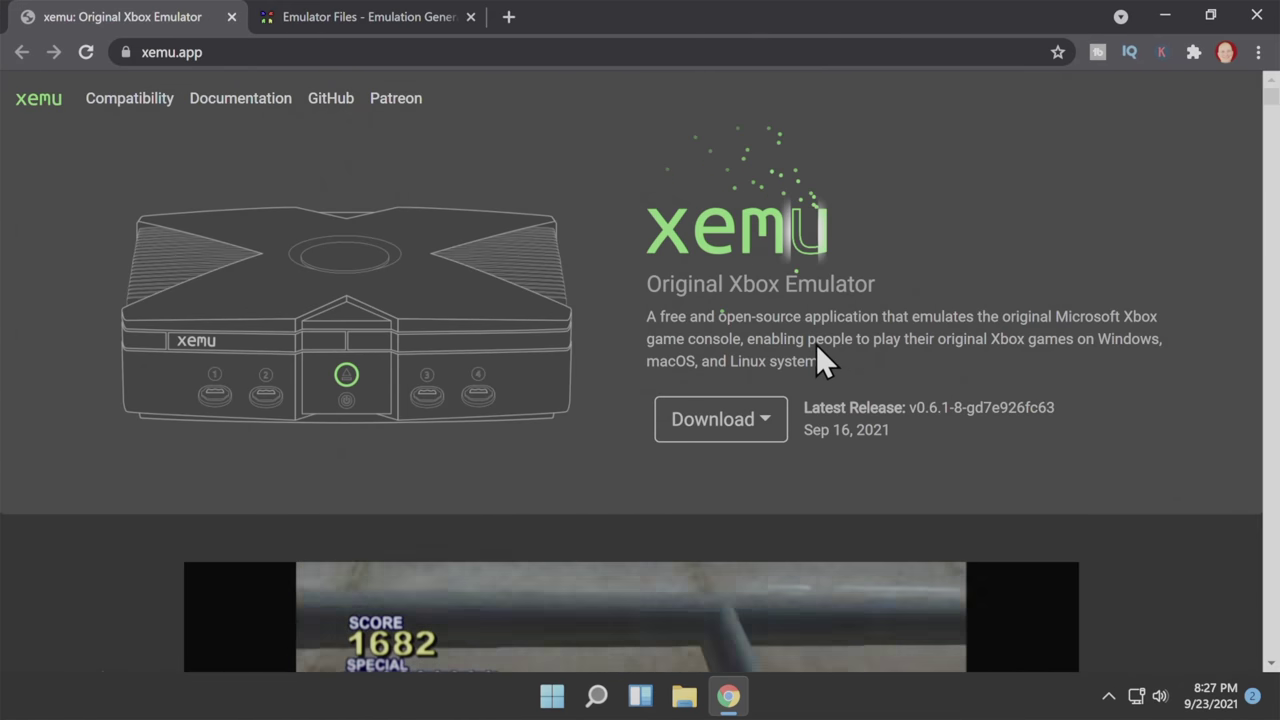
Step: Download the Windows (x86-64) release of xemu from its website
{"action": "left_click", "coordinate": [772, 425]}
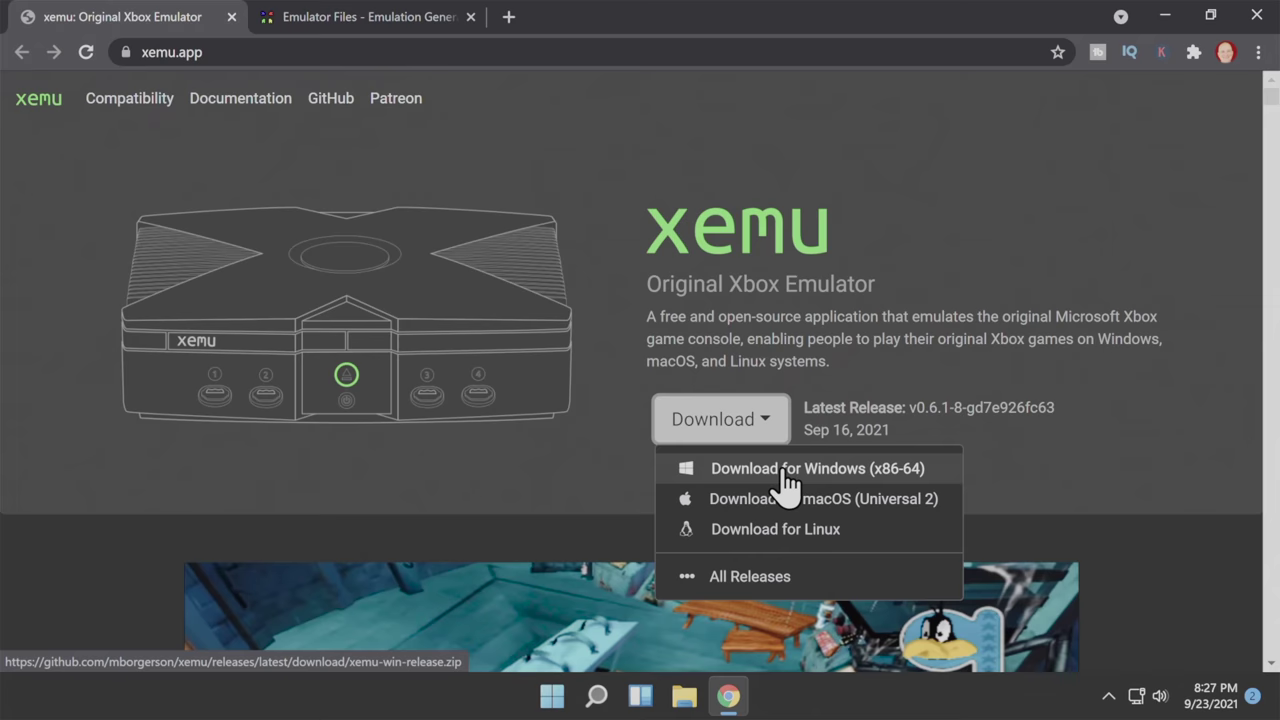
{"action": "left_click", "coordinate": [784, 470]}
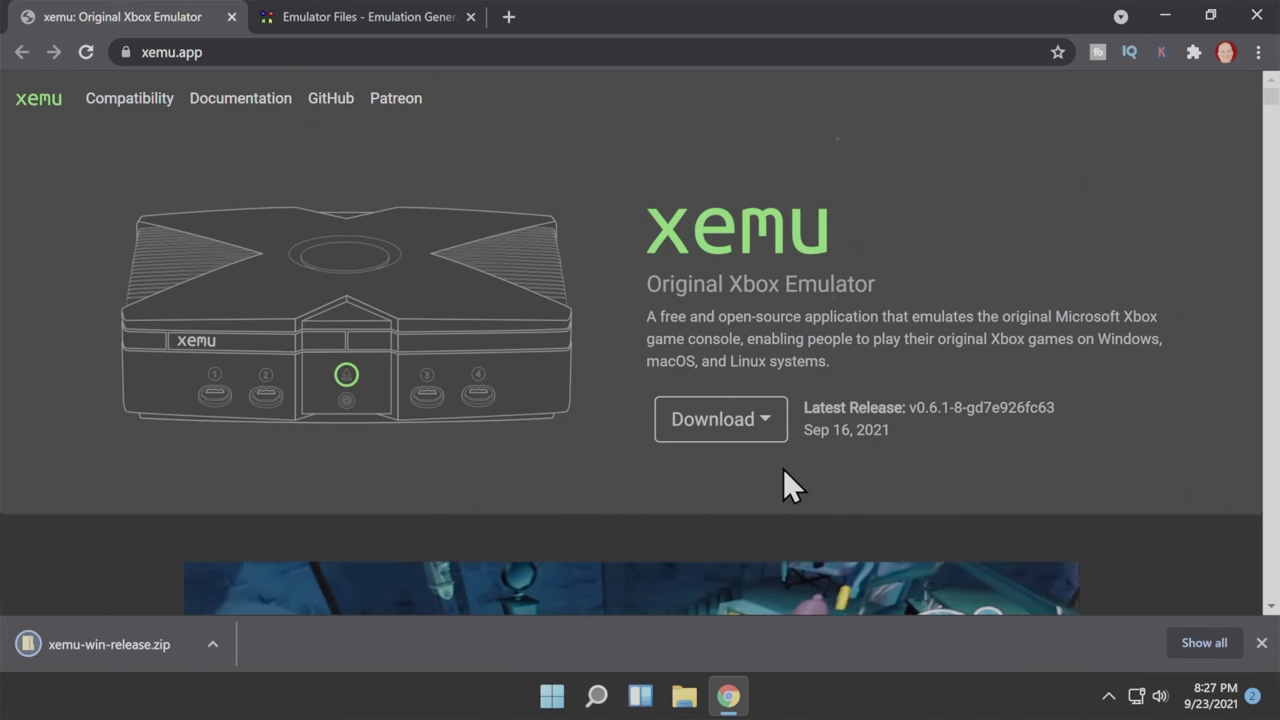
Step: Go to the Xbox section under Microsoft on the Emulator Files wiki page
{"action": "left_click", "coordinate": [345, 16]}
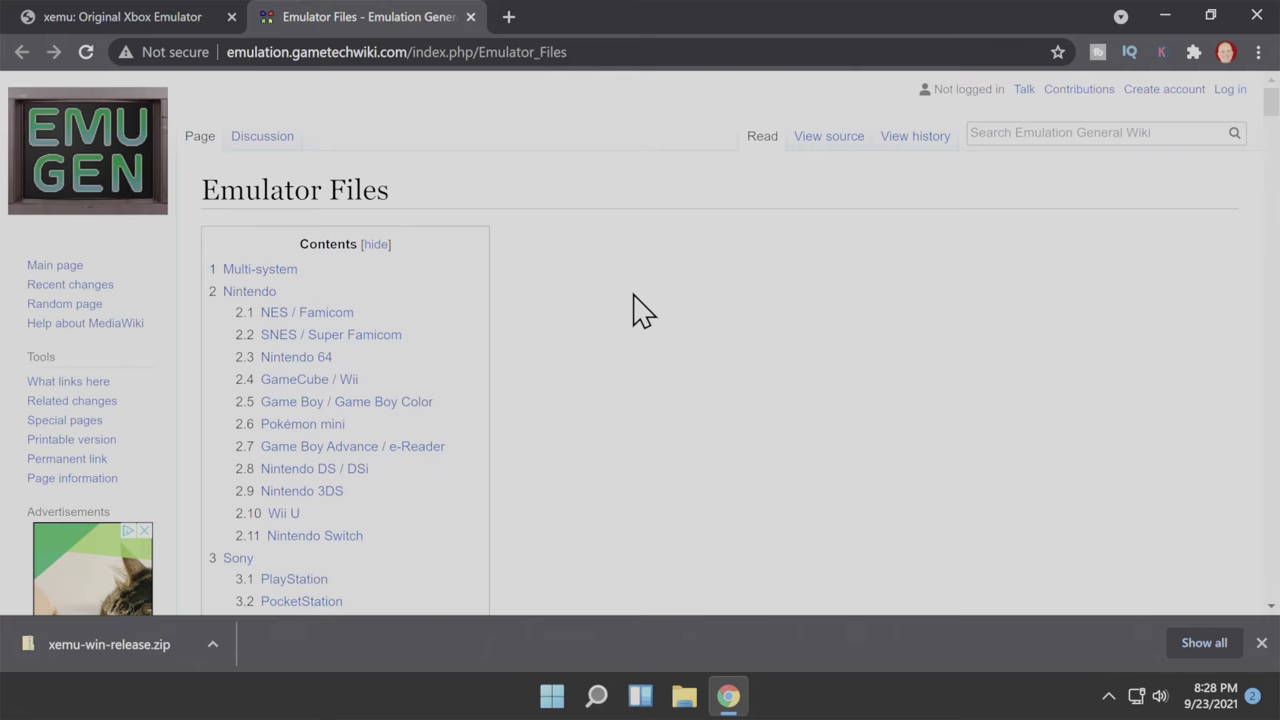
{"action": "scroll", "coordinate": [640, 310], "scroll_direction": "down", "scroll_amount": 10}
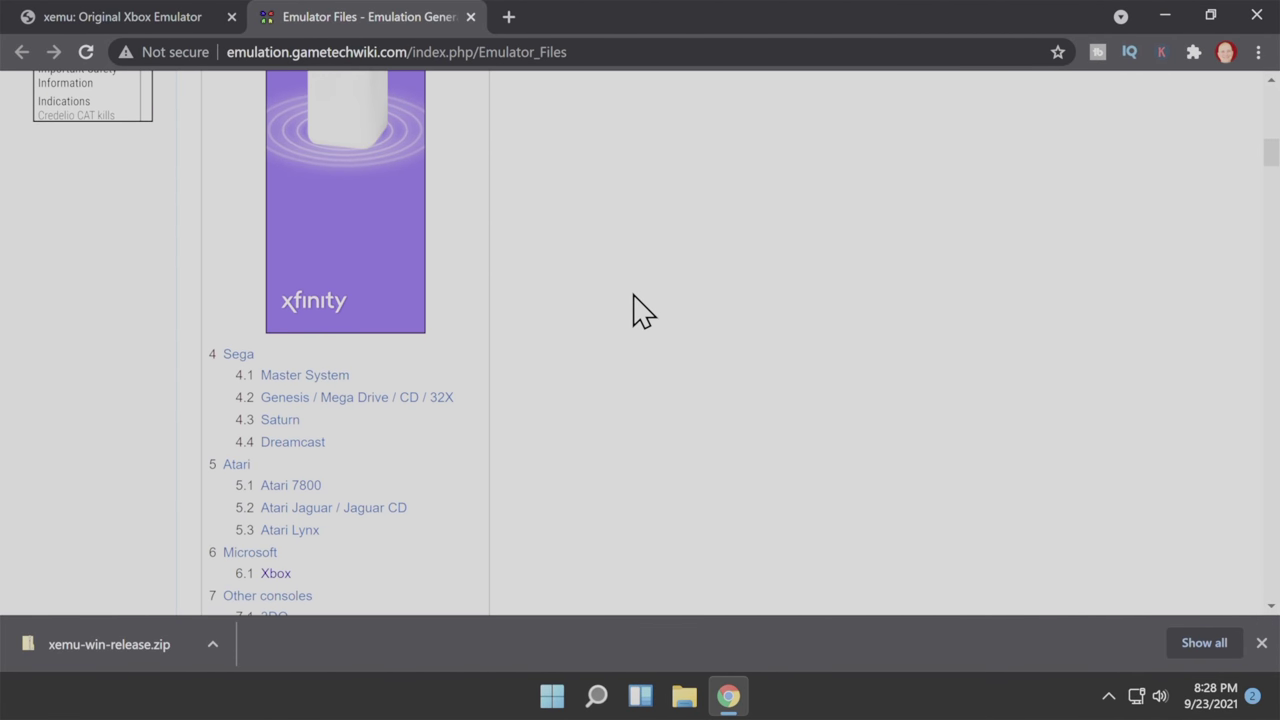
{"action": "scroll", "coordinate": [640, 310], "scroll_direction": "down", "scroll_amount": 3}
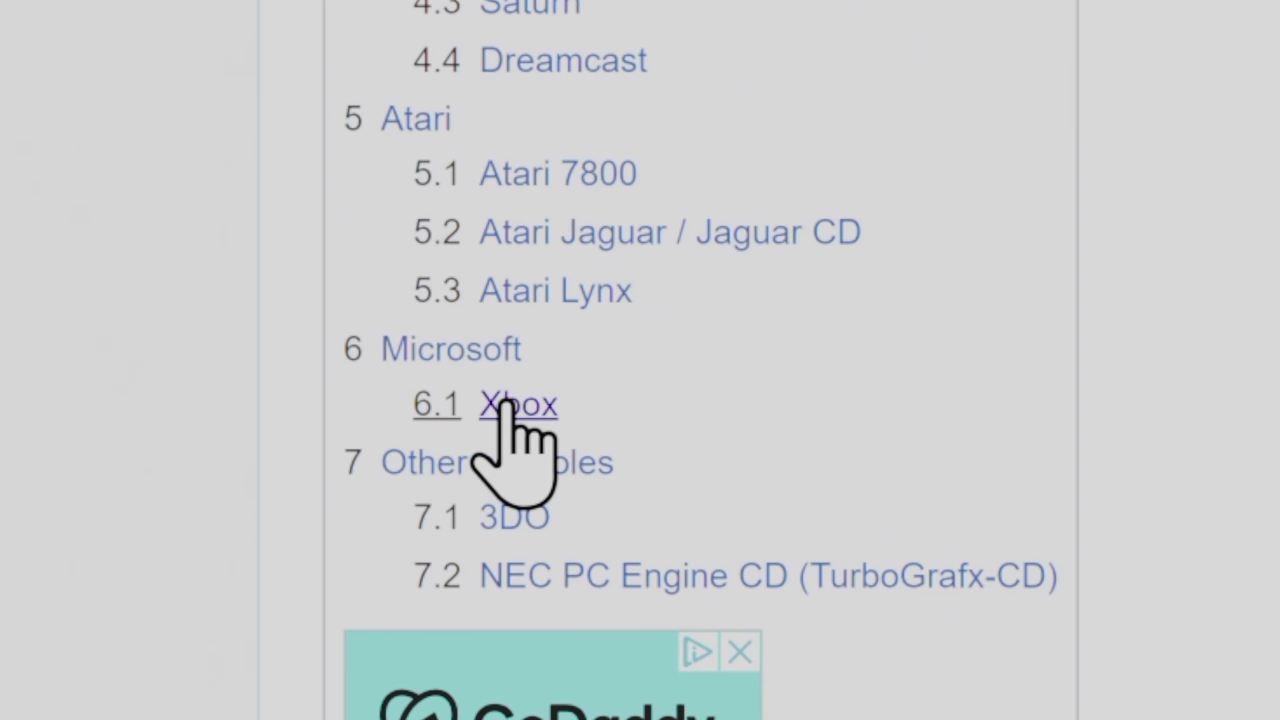
{"action": "left_click", "coordinate": [503, 405]}
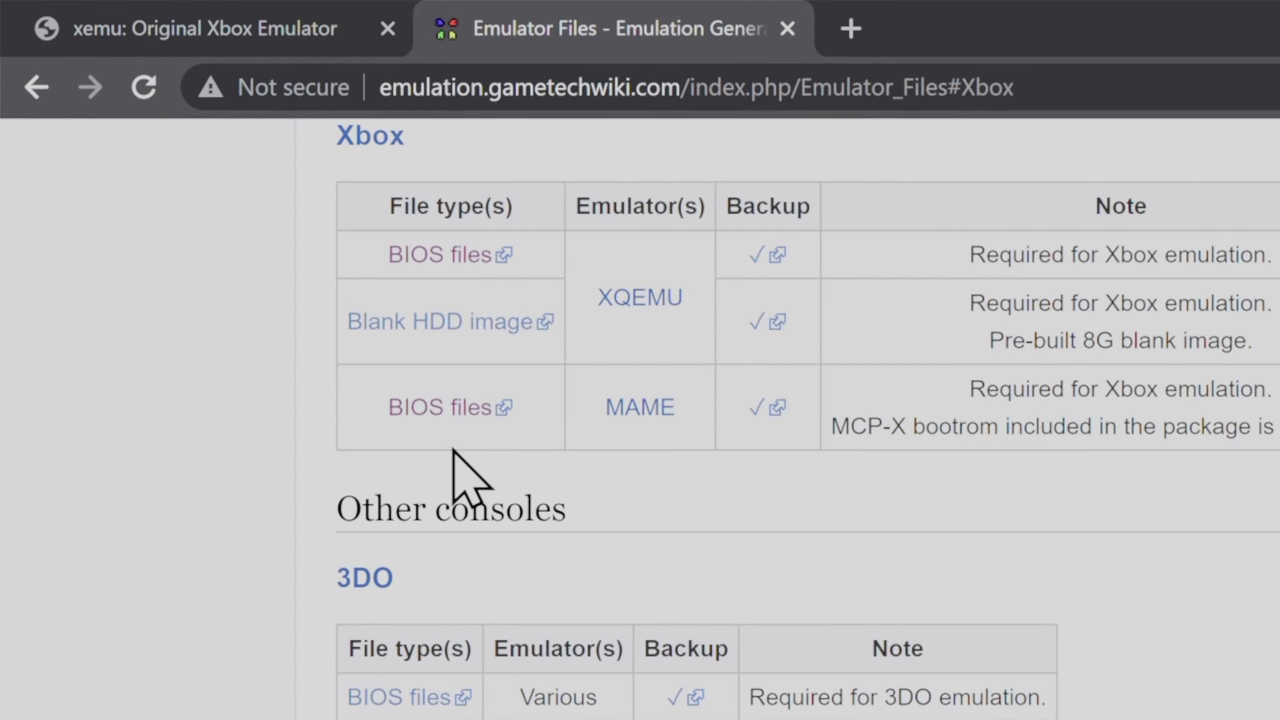
Step: Download the blank HDD image and the Xbox BIOS archive listed for XQEMU, opening the BIOS link in a new tab
{"action": "right_click", "coordinate": [435, 258]}
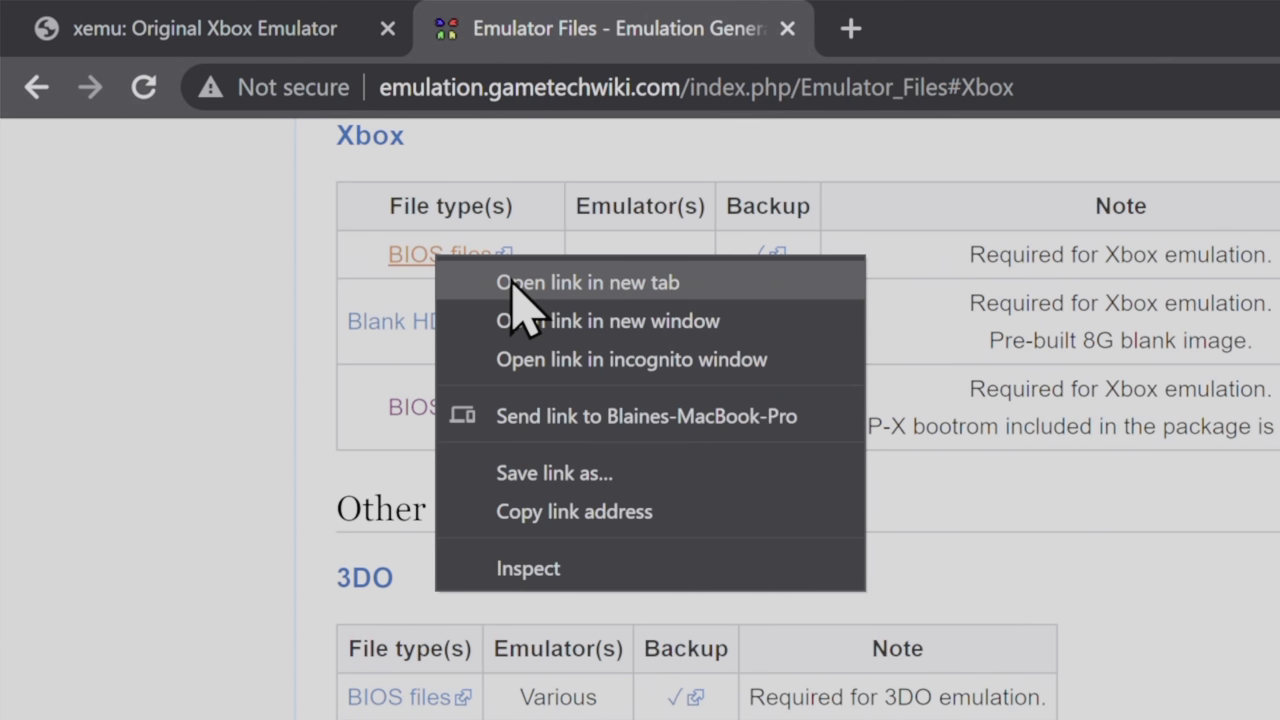
{"action": "left_click", "coordinate": [517, 290]}
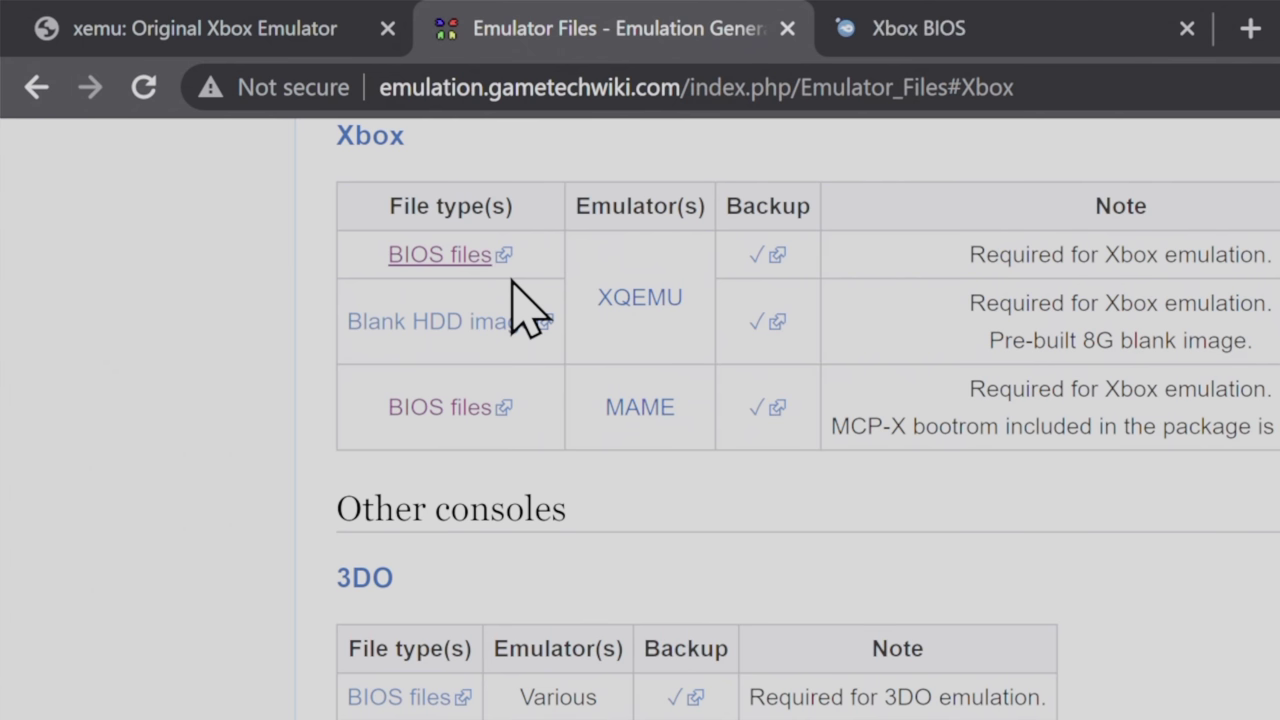
{"action": "right_click", "coordinate": [470, 330]}
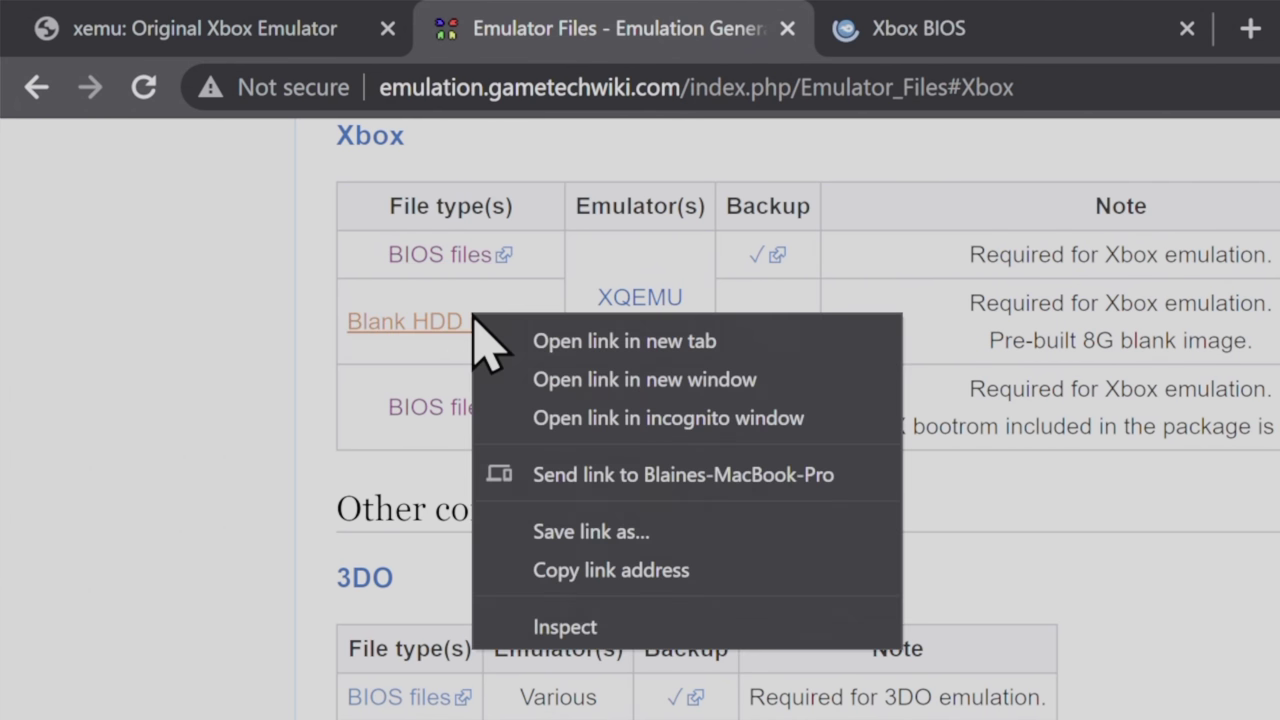
{"action": "left_click", "coordinate": [581, 331]}
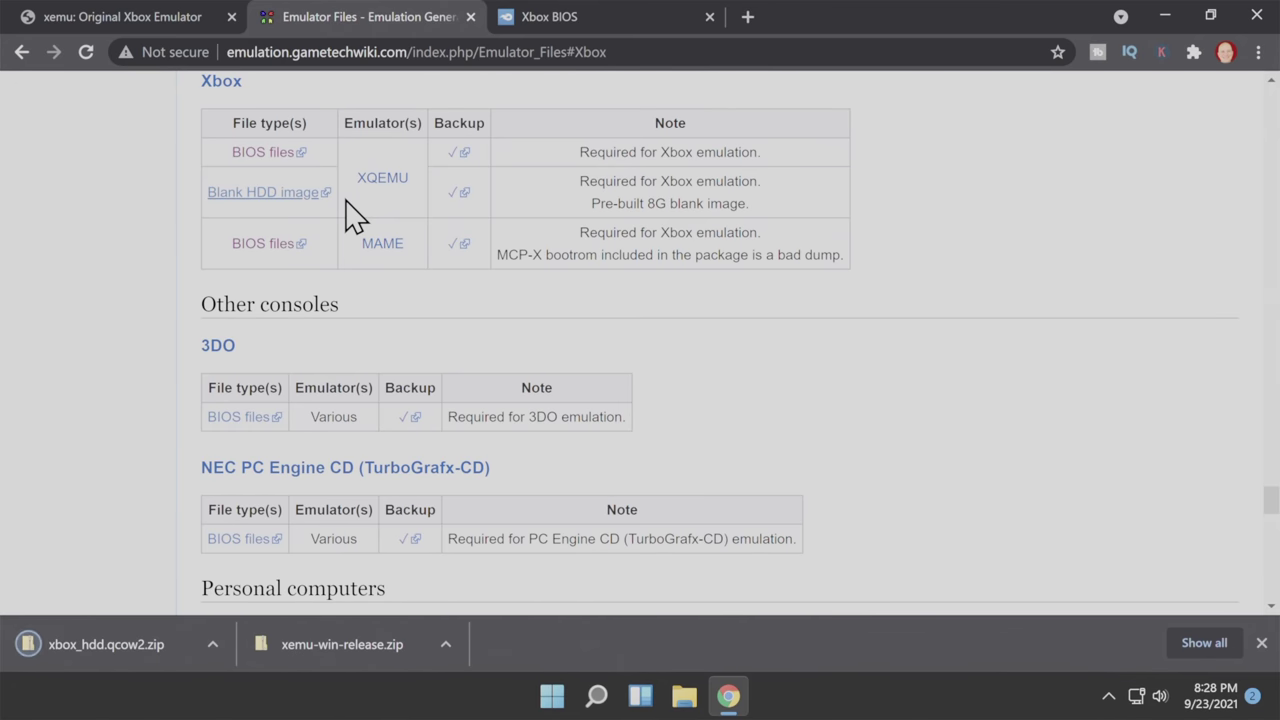
{"action": "left_click", "coordinate": [566, 12]}
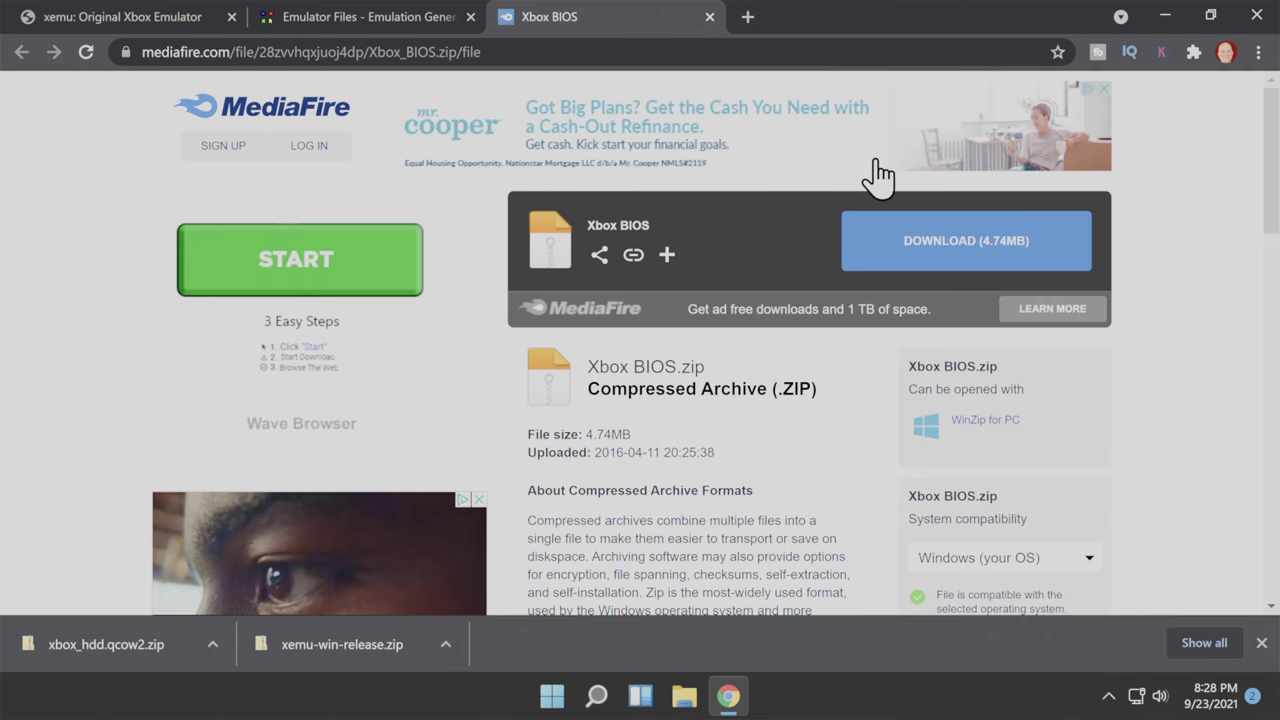
{"action": "left_click", "coordinate": [985, 258]}
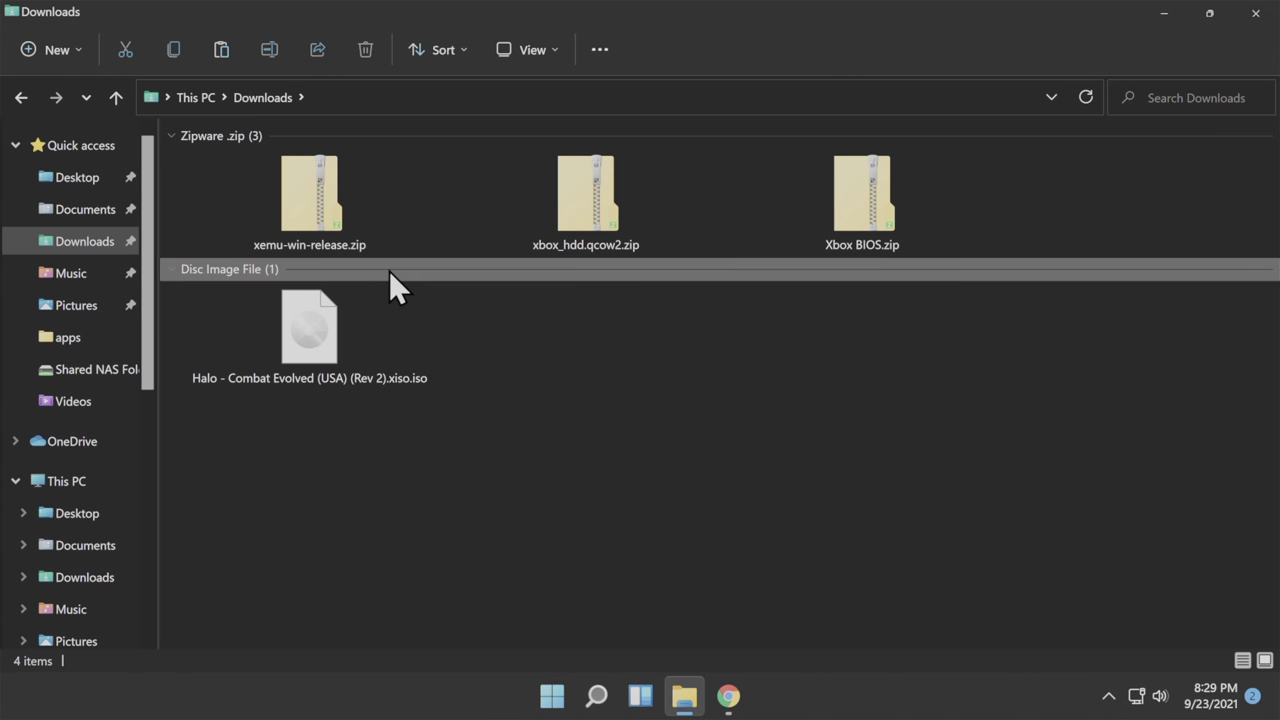
Step: Extract xemu-win-release.zip in the Downloads folder and delete the original archive
{"action": "left_click", "coordinate": [314, 206]}
{"action": "right_click", "coordinate": [314, 206]}
{"action": "left_click", "coordinate": [371, 334]}
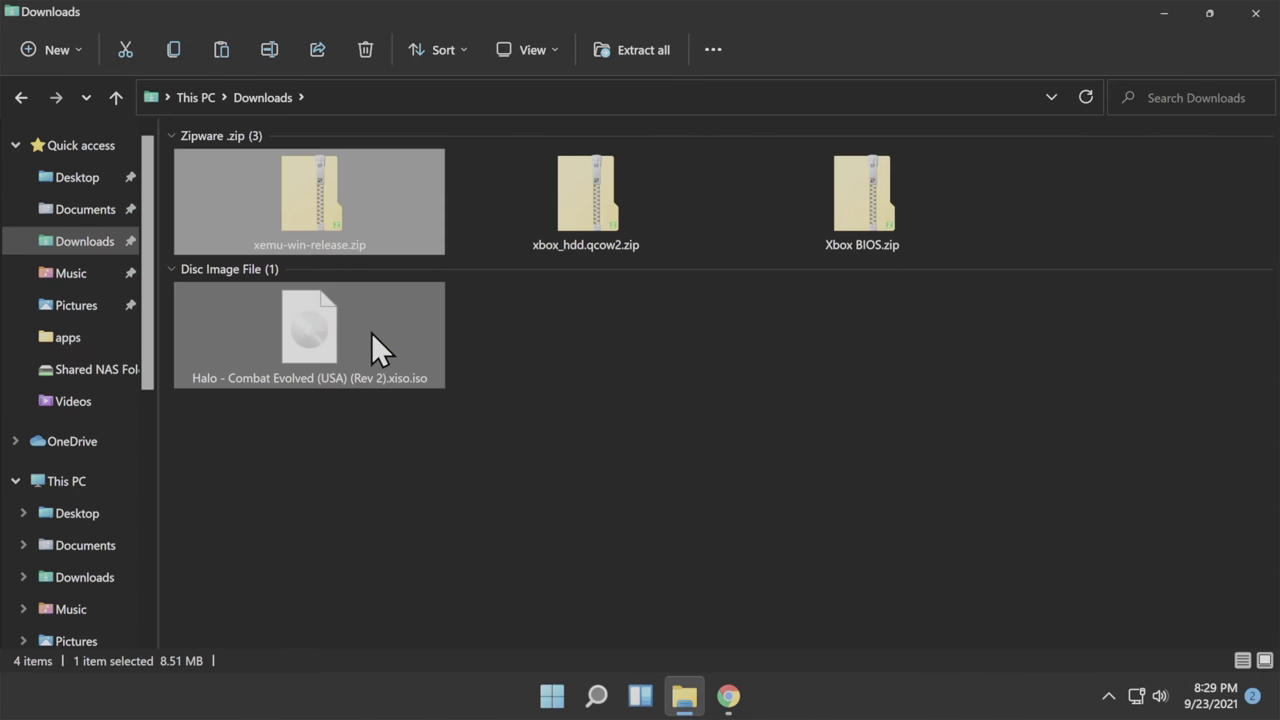
{"action": "left_click", "coordinate": [800, 550]}
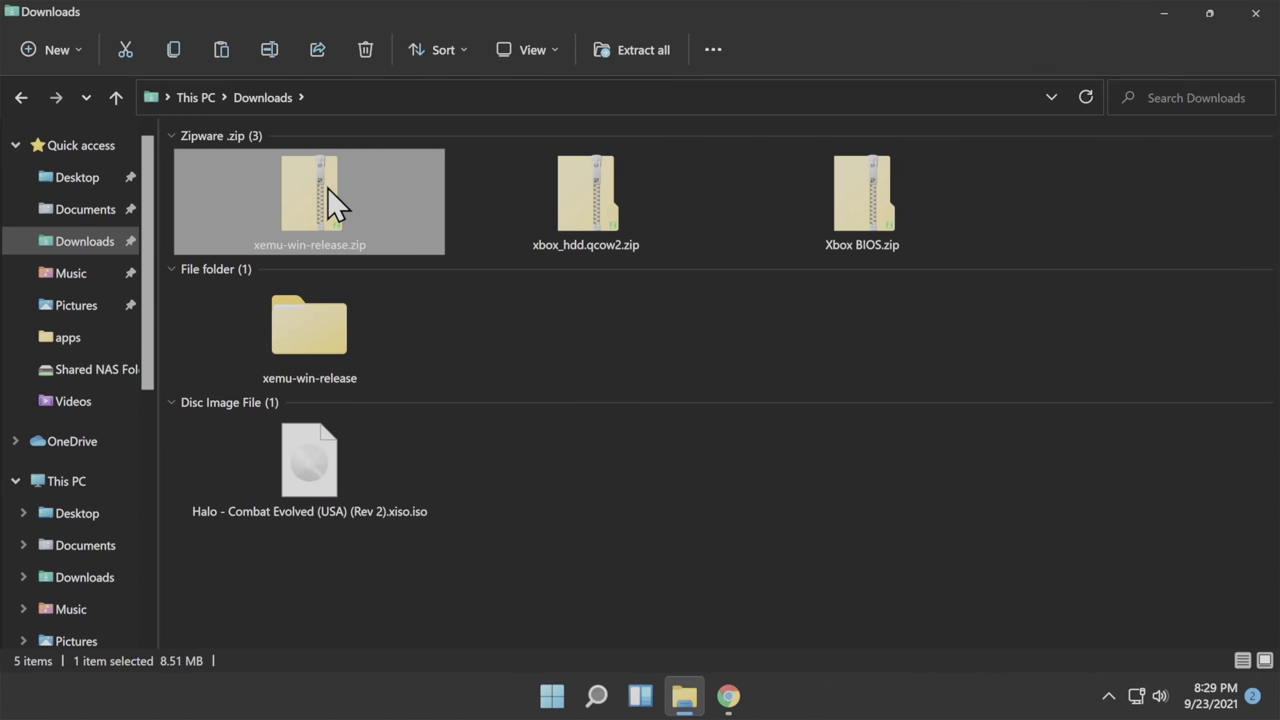
{"action": "right_click", "coordinate": [327, 187]}
{"action": "left_click", "coordinate": [514, 209]}
Step: Extract xbox_hdd.qcow2.zip into its own folder in Downloads and delete the archive
{"action": "right_click", "coordinate": [332, 205]}
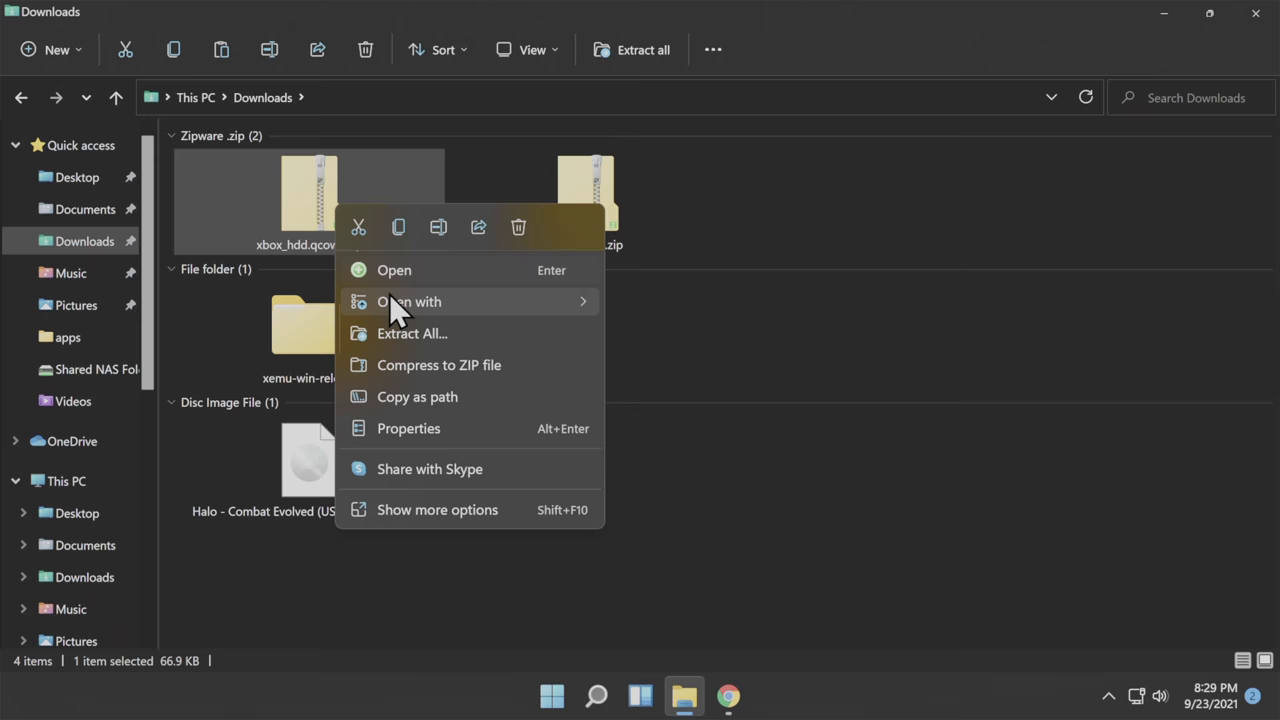
{"action": "left_click", "coordinate": [403, 333]}
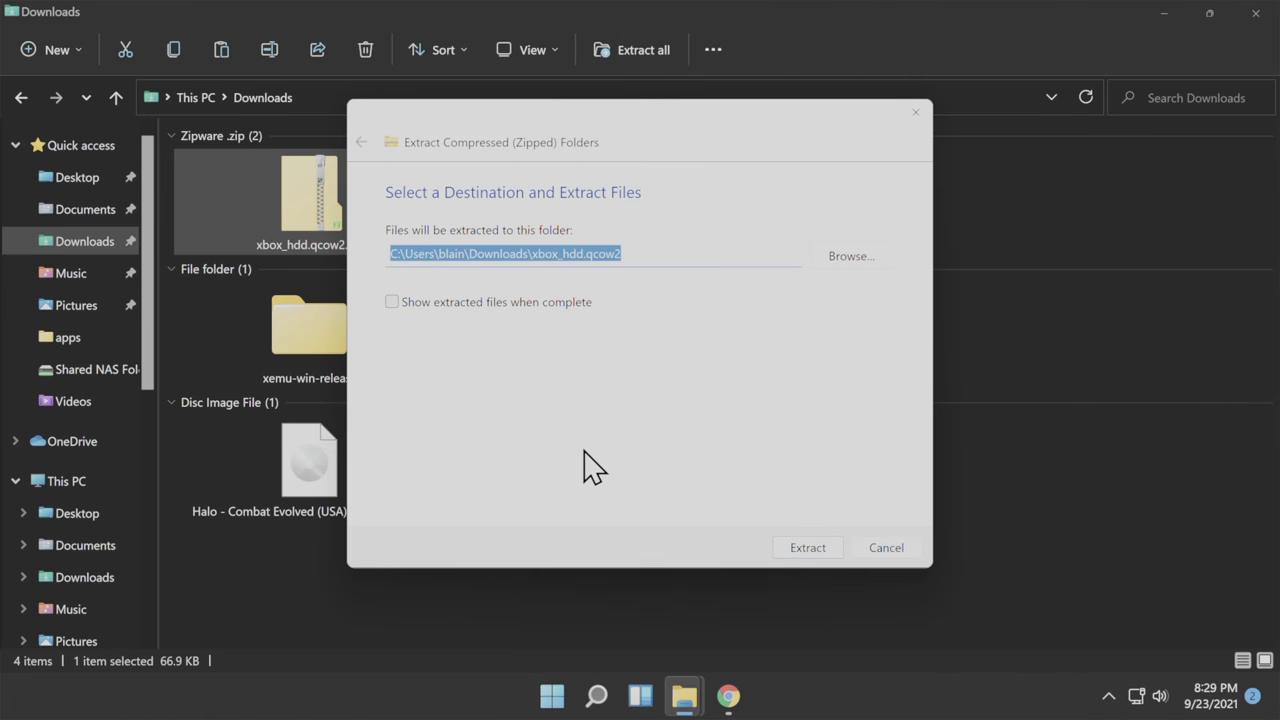
{"action": "left_click", "coordinate": [790, 548]}
{"action": "right_click", "coordinate": [325, 232]}
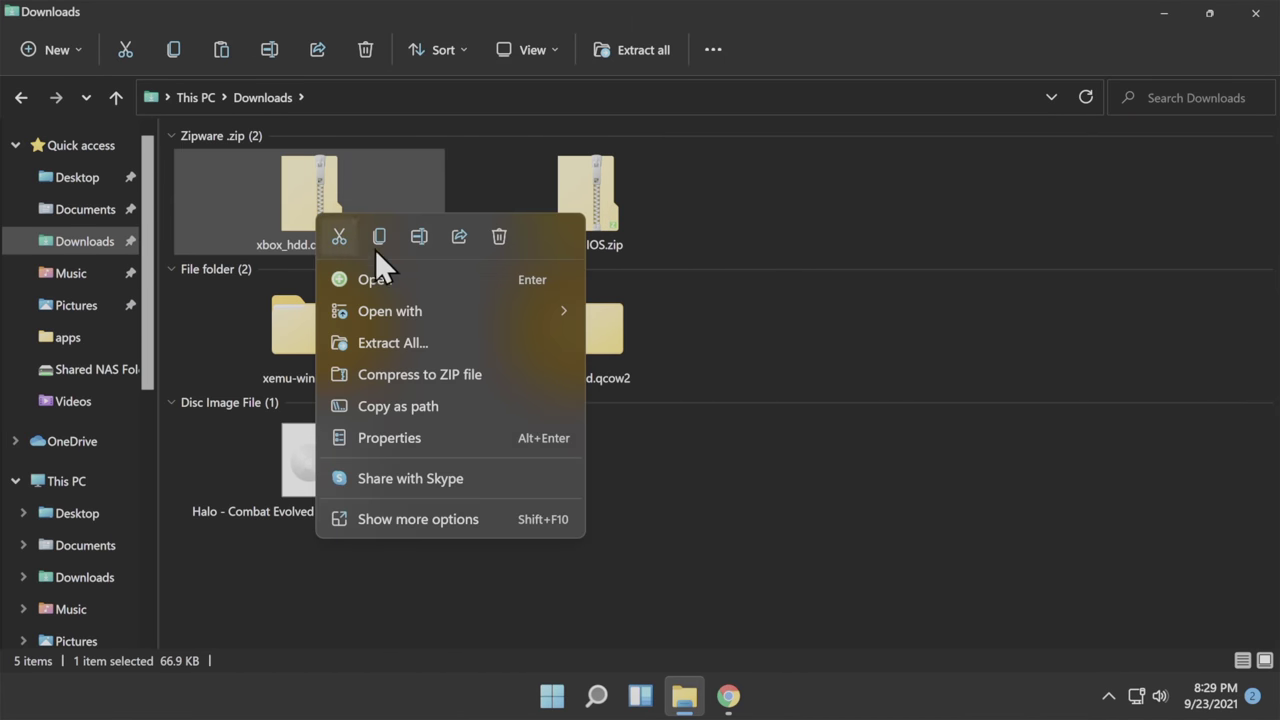
{"action": "left_click", "coordinate": [499, 236]}
Step: Extract Xbox BIOS.zip into its own folder in Downloads and delete the archive
{"action": "right_click", "coordinate": [320, 212]}
{"action": "left_click", "coordinate": [405, 344]}
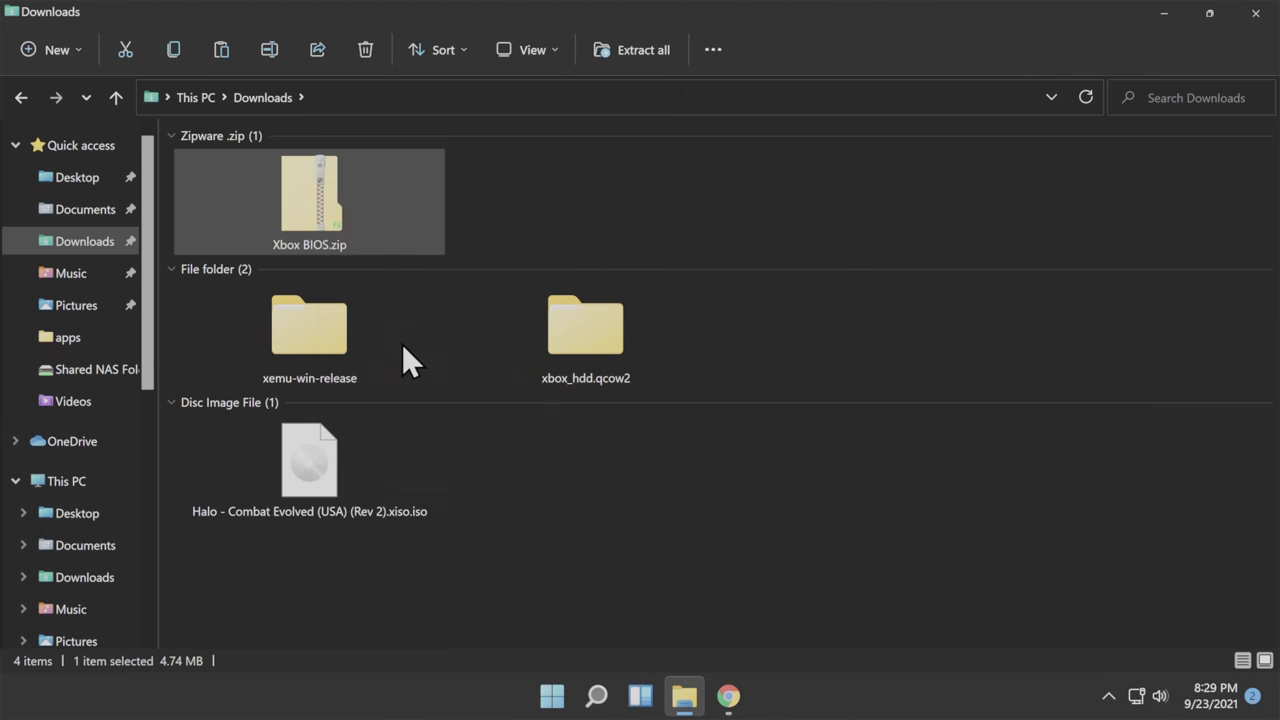
{"action": "left_click", "coordinate": [795, 550]}
{"action": "right_click", "coordinate": [317, 192]}
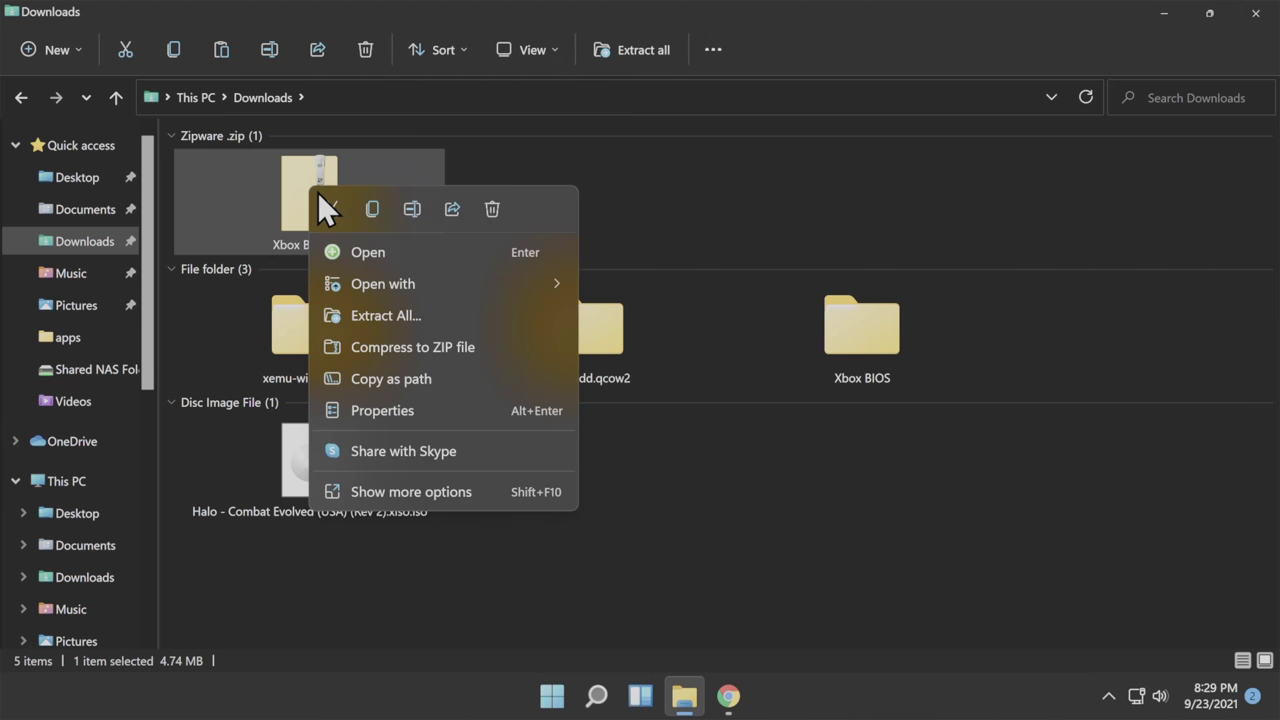
{"action": "left_click", "coordinate": [496, 210]}
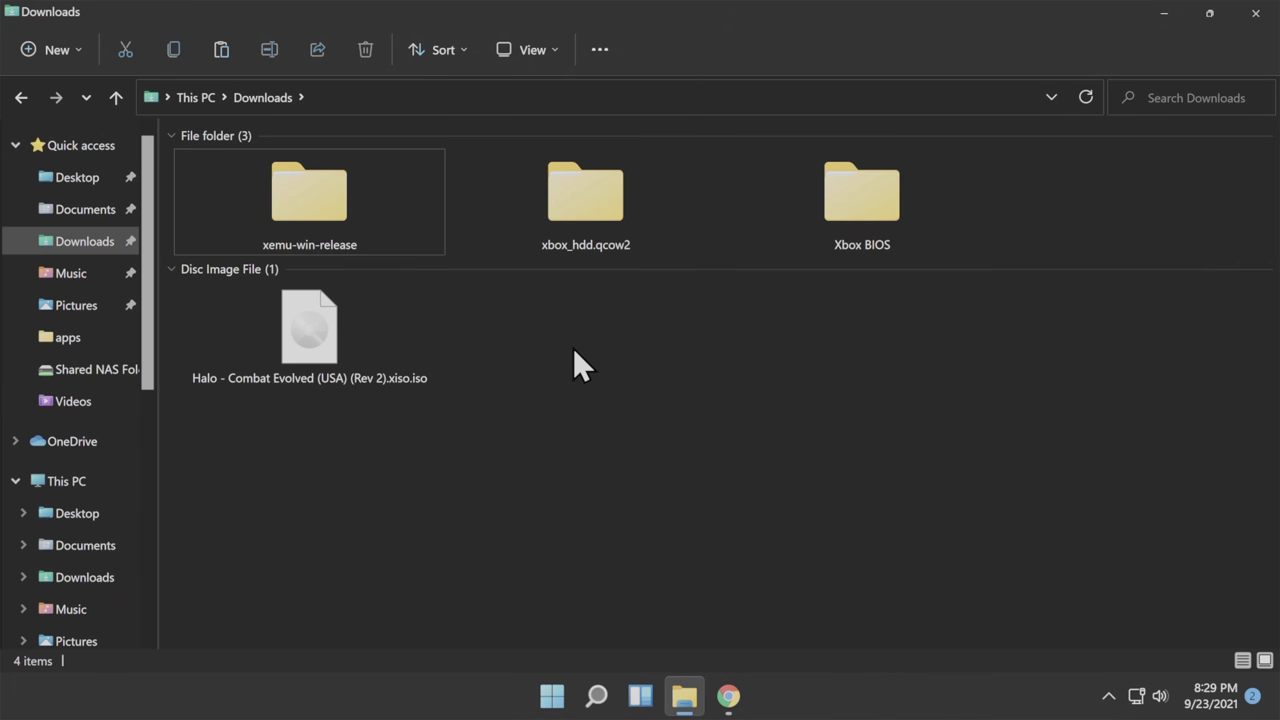
Step: Launch xemu.exe from the xemu-win-release folder and allow it to run despite the SmartScreen warning
{"action": "left_click", "coordinate": [364, 169]}
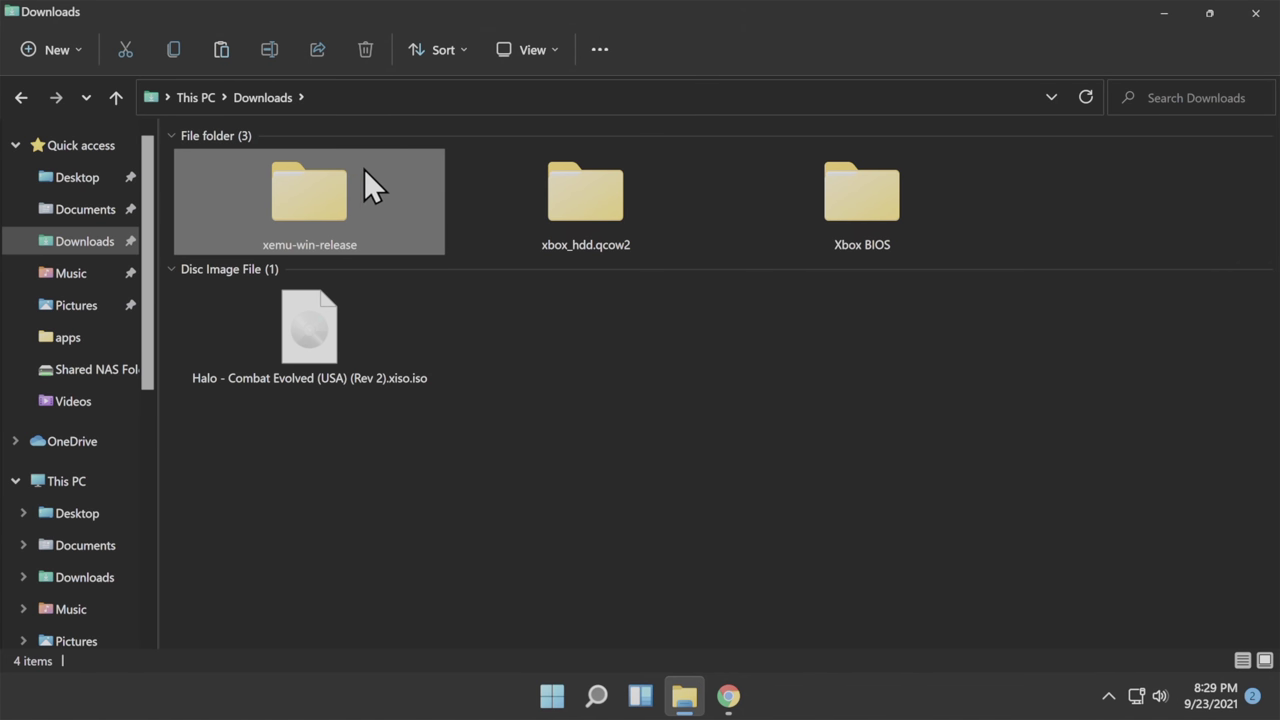
{"action": "double_click", "coordinate": [301, 194]}
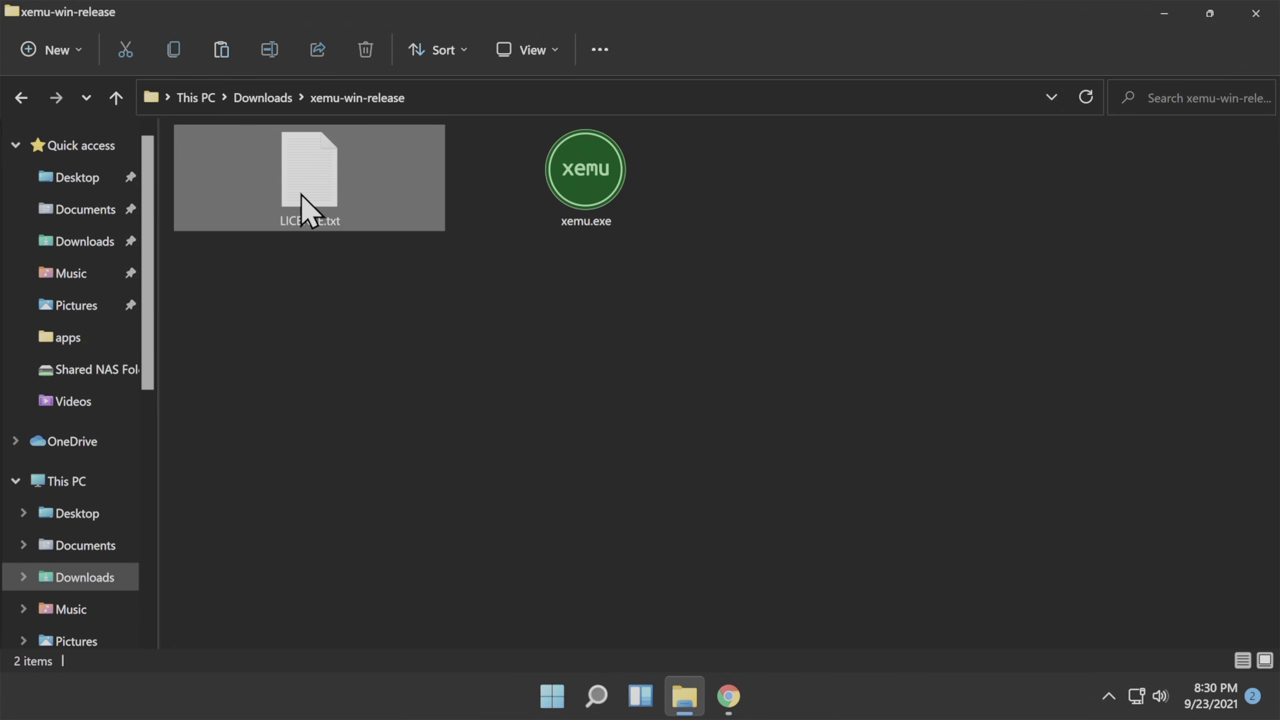
{"action": "double_click", "coordinate": [587, 175]}
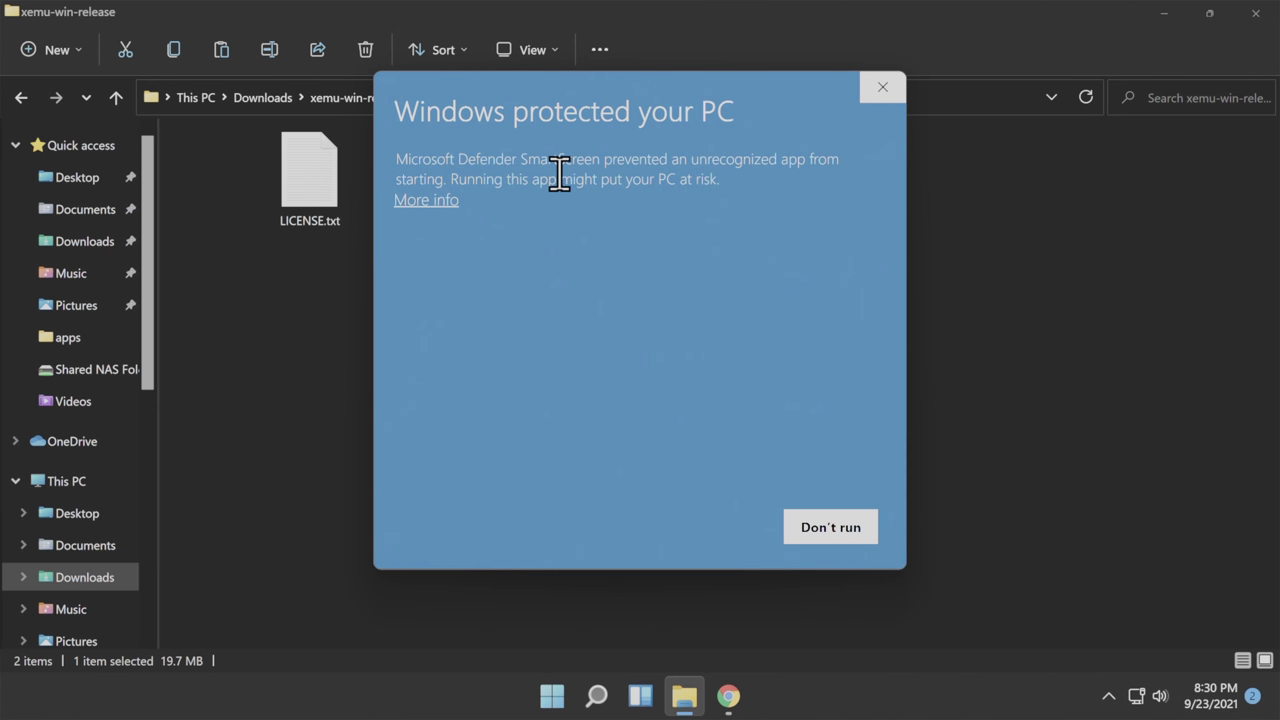
{"action": "left_click", "coordinate": [431, 200]}
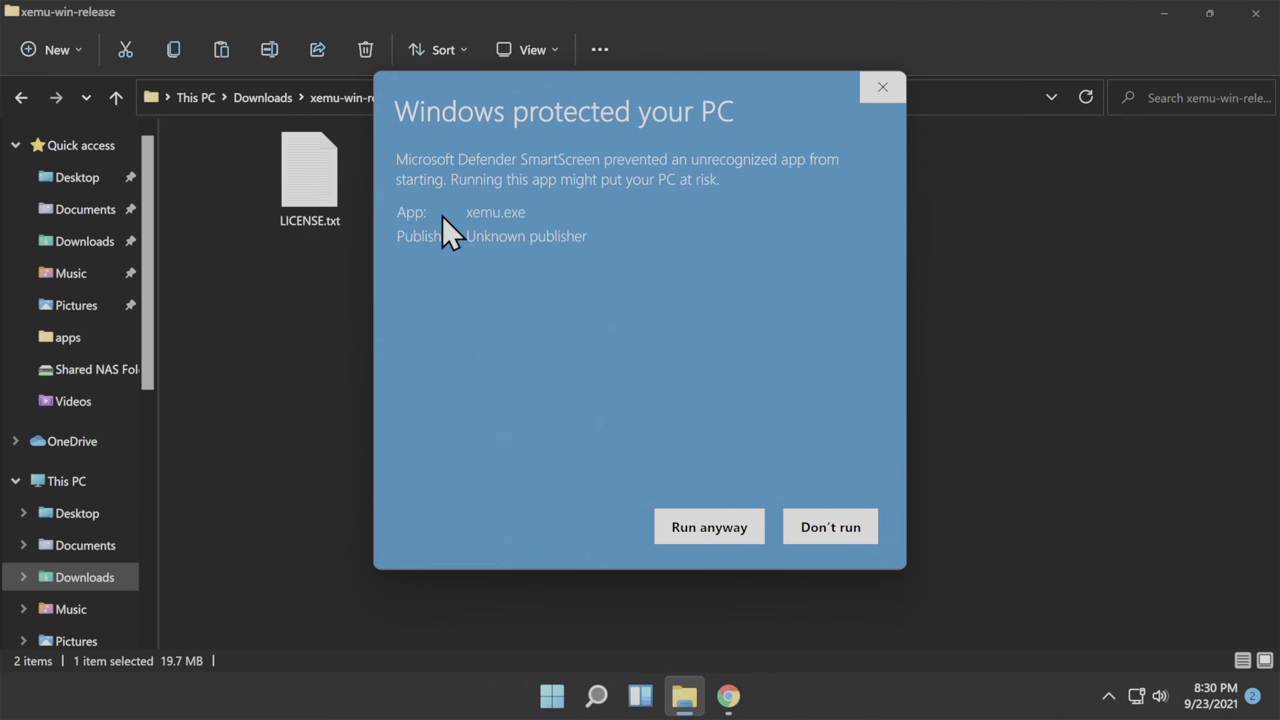
{"action": "left_click", "coordinate": [697, 540]}
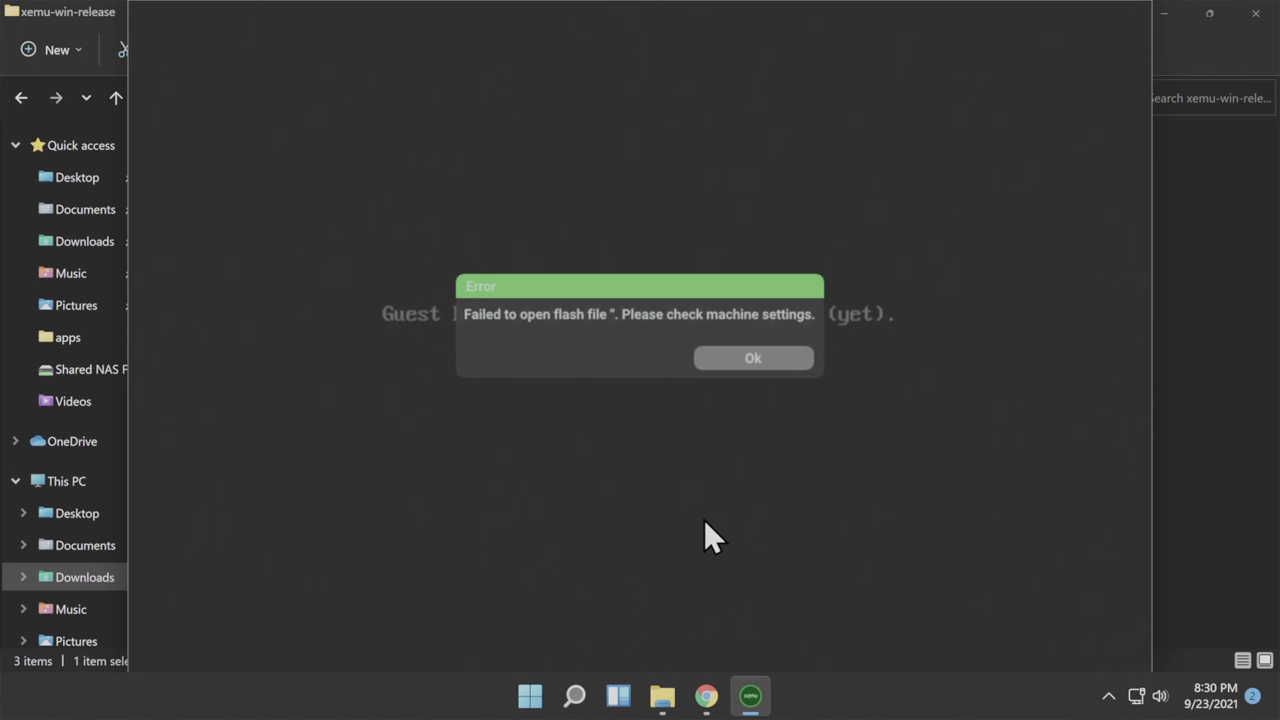
Step: Dismiss the flash file error and open the machine settings
{"action": "left_click", "coordinate": [761, 362]}
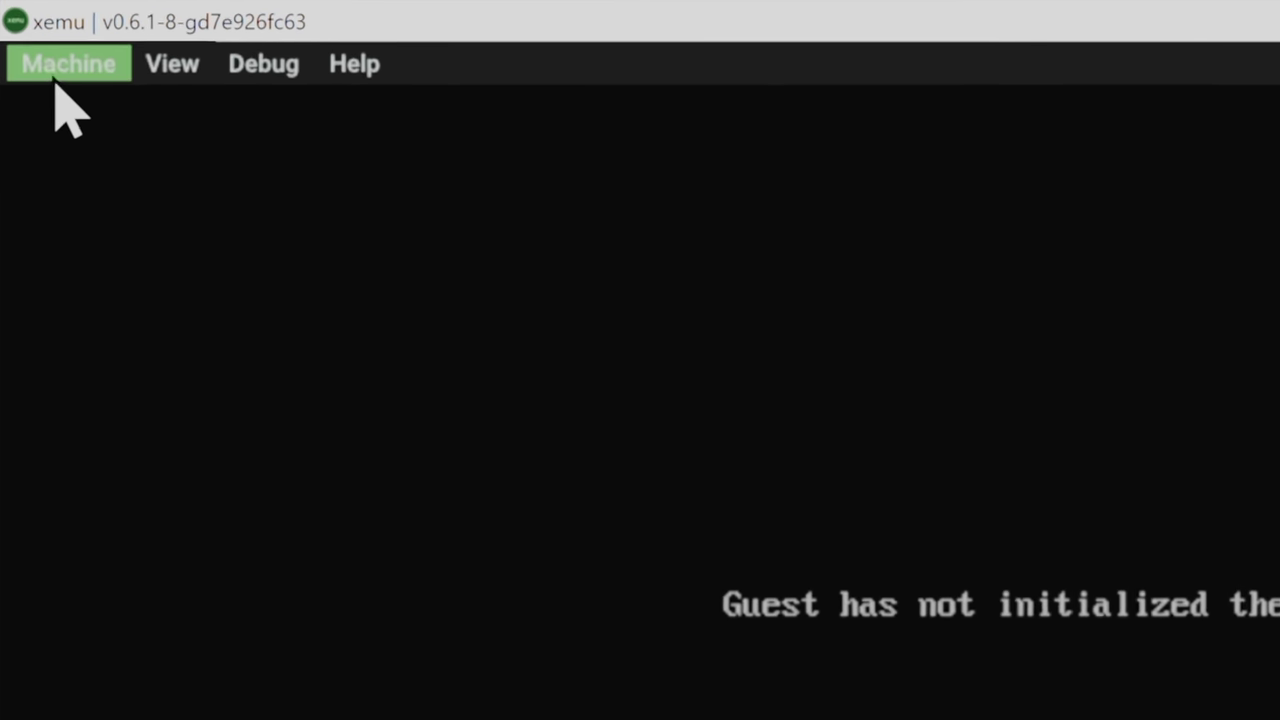
{"action": "left_click", "coordinate": [46, 56]}
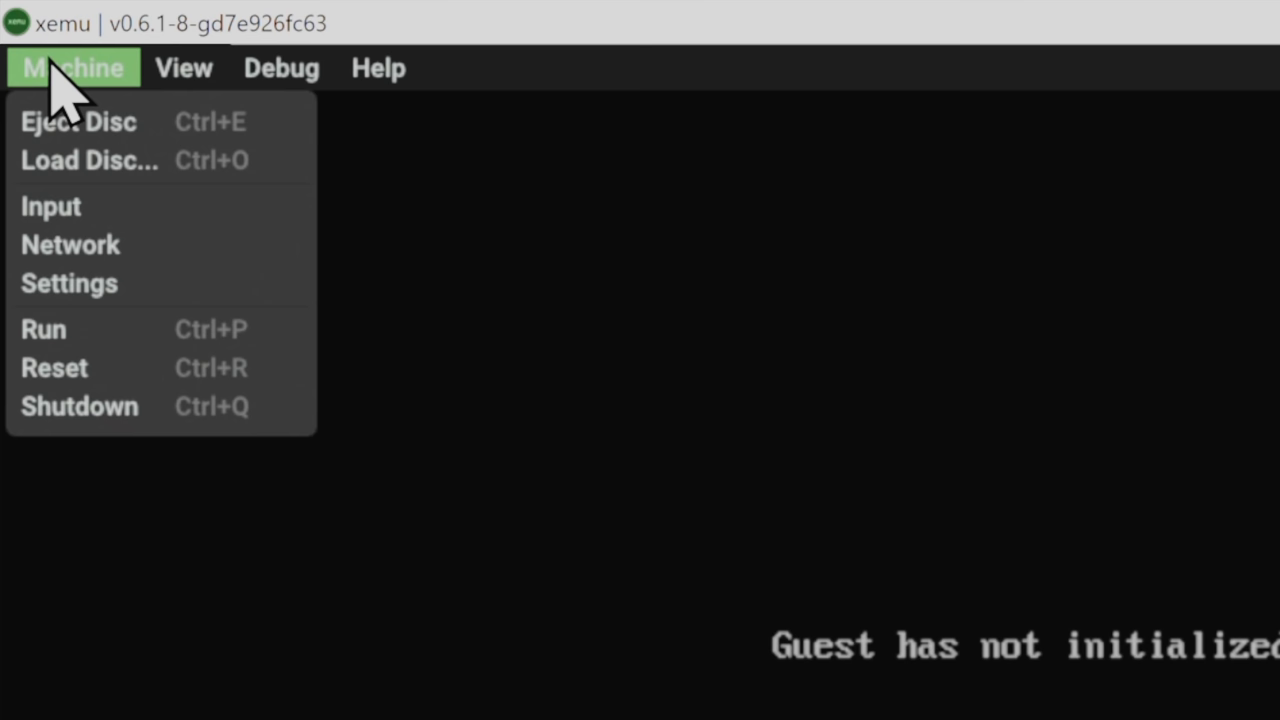
{"action": "left_click", "coordinate": [80, 285]}
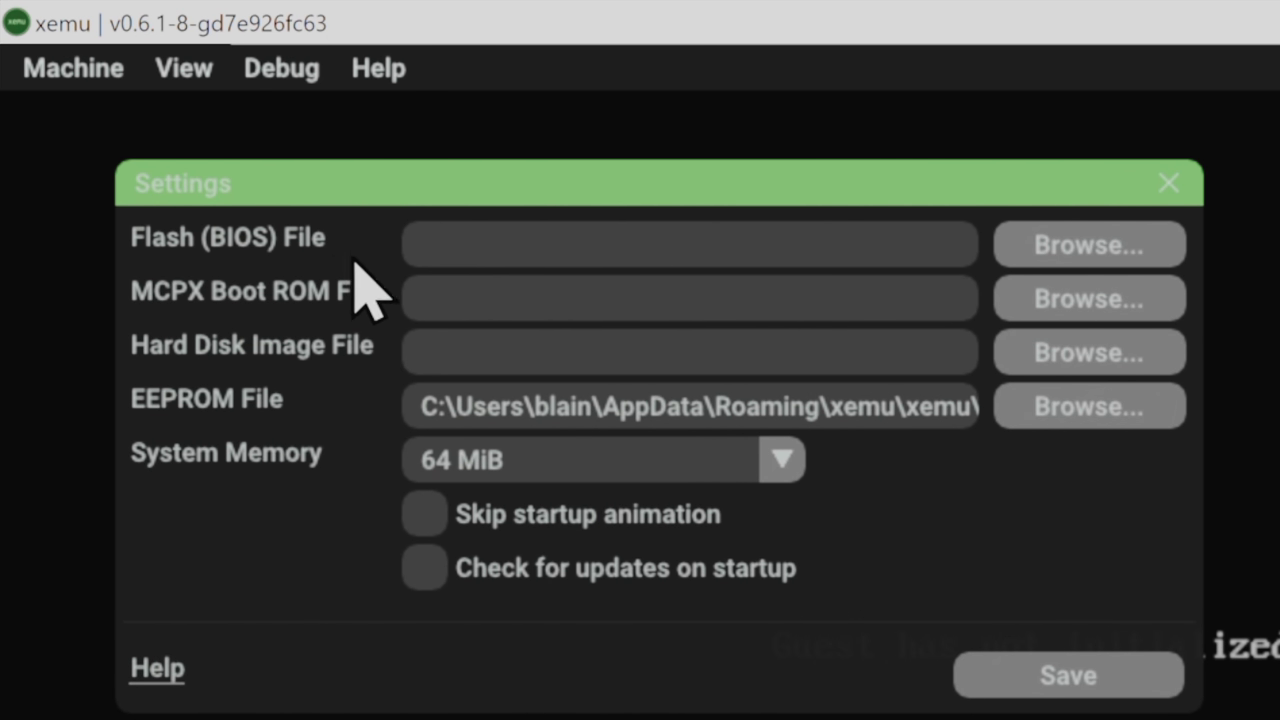
Step: Set the Flash (BIOS) file to xbox-4627_debug.bin from the Xbox BIOS folder in Downloads
{"action": "left_click", "coordinate": [1058, 250]}
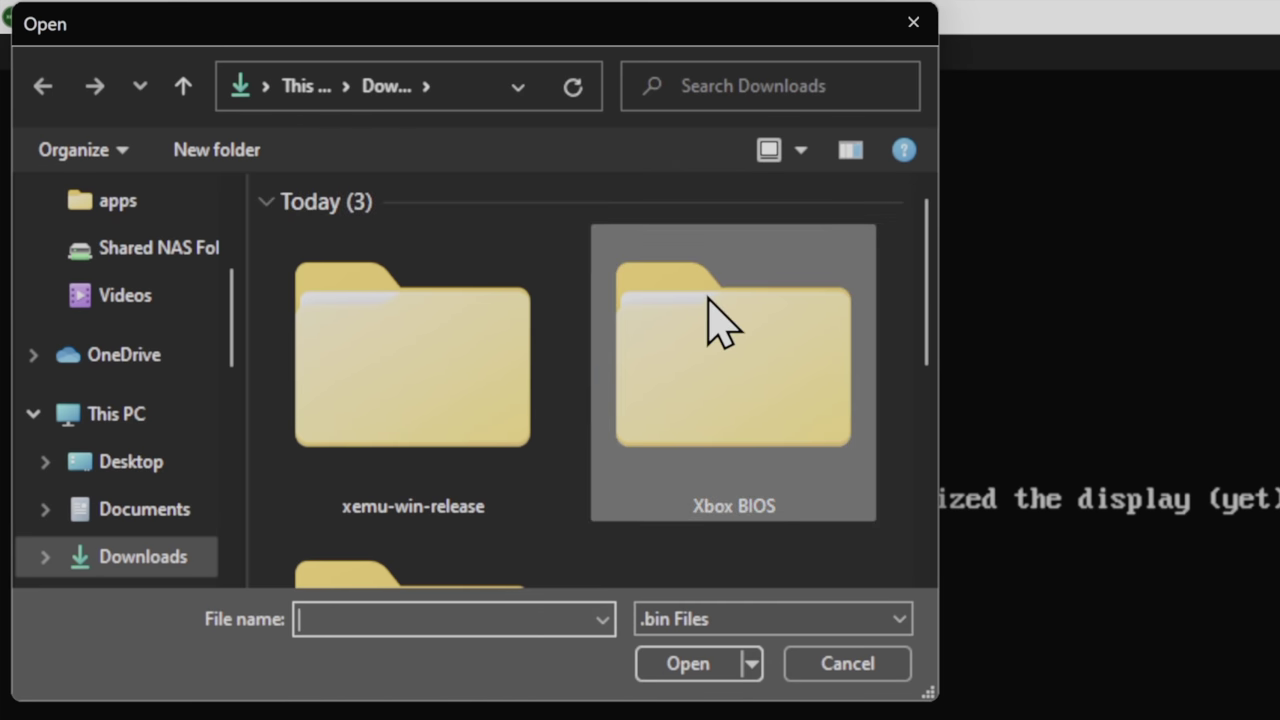
{"action": "double_click", "coordinate": [718, 392]}
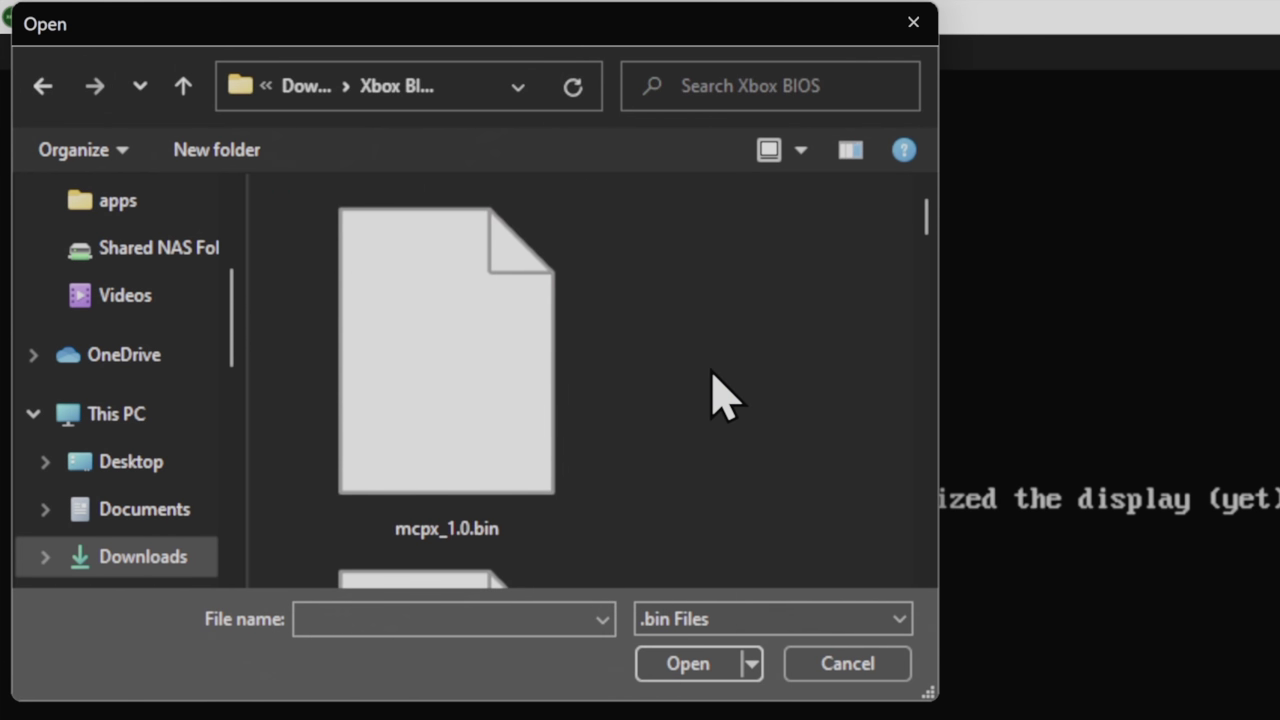
{"action": "scroll", "coordinate": [718, 392], "scroll_direction": "down", "scroll_amount": 10}
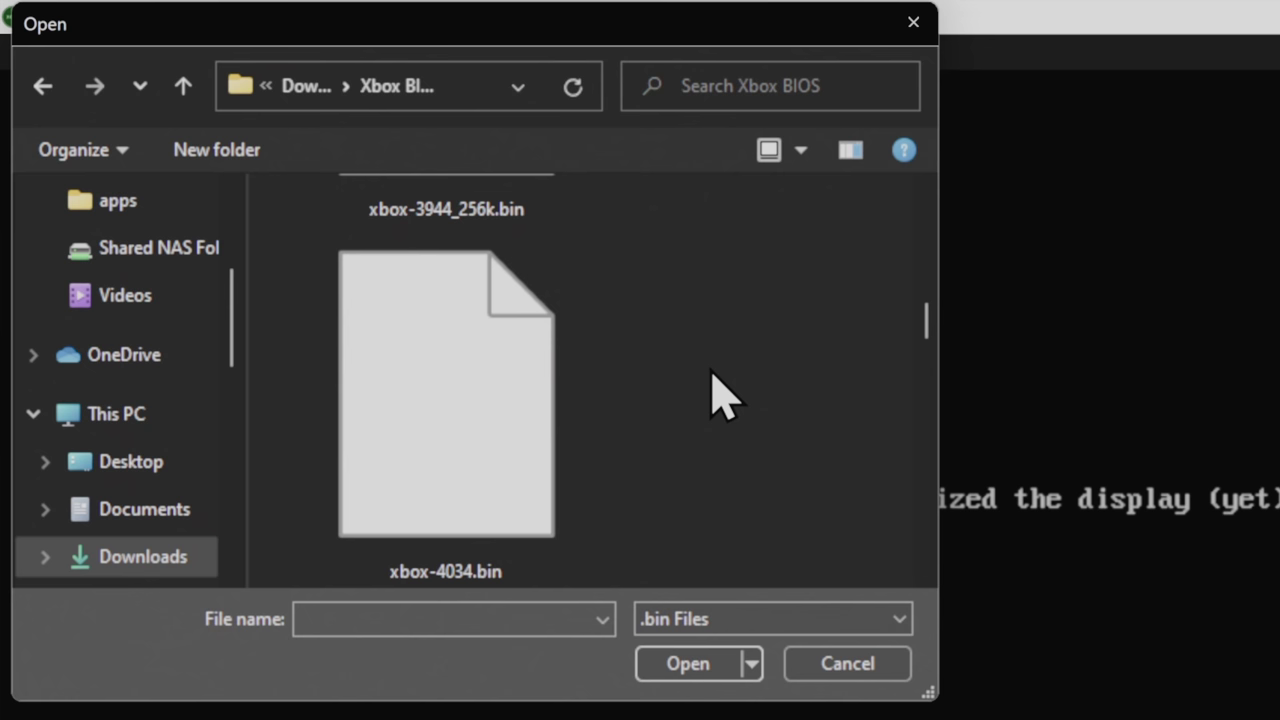
{"action": "scroll", "coordinate": [718, 392], "scroll_direction": "down", "scroll_amount": 5}
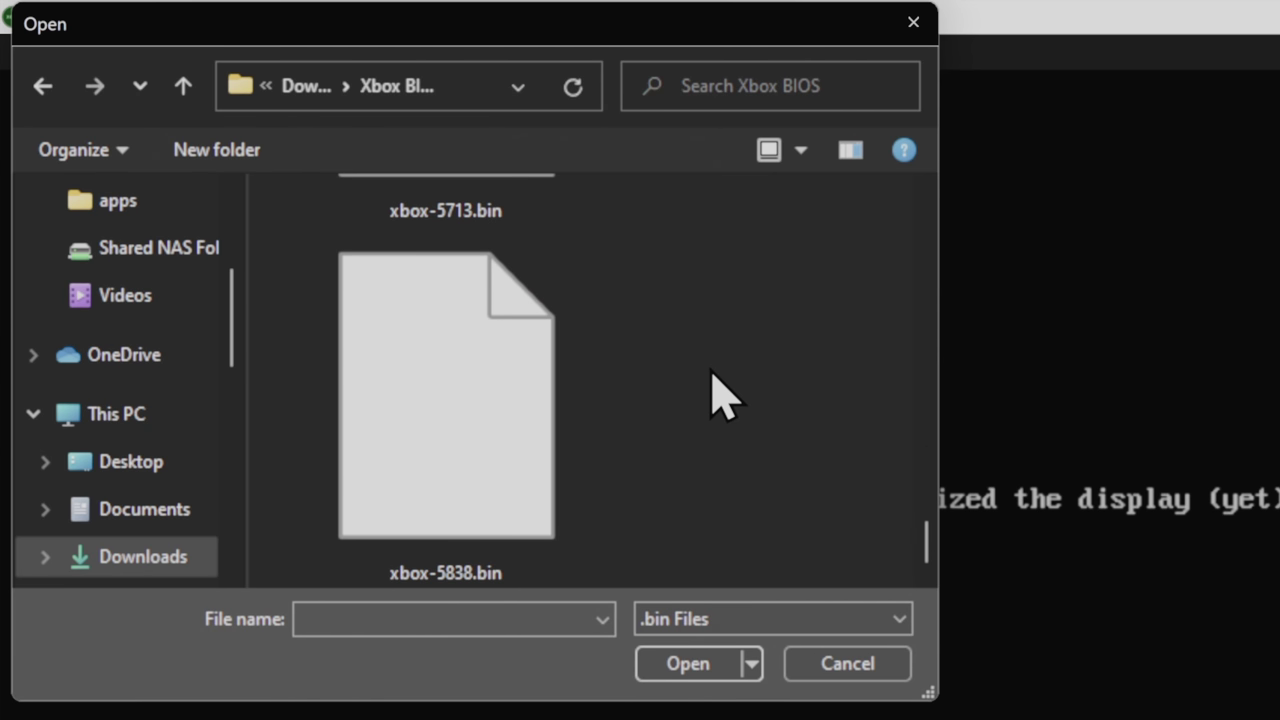
{"action": "scroll", "coordinate": [718, 392], "scroll_direction": "up", "scroll_amount": 3}
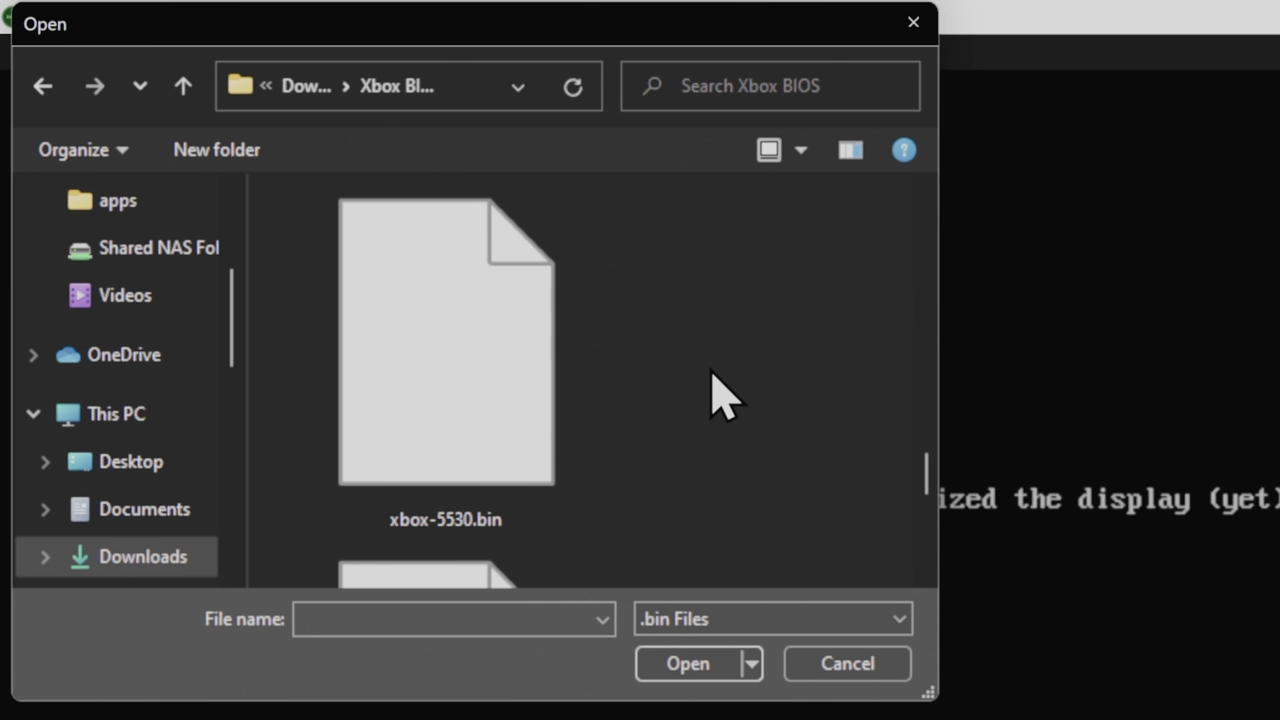
{"action": "scroll", "coordinate": [718, 392], "scroll_direction": "up", "scroll_amount": 3}
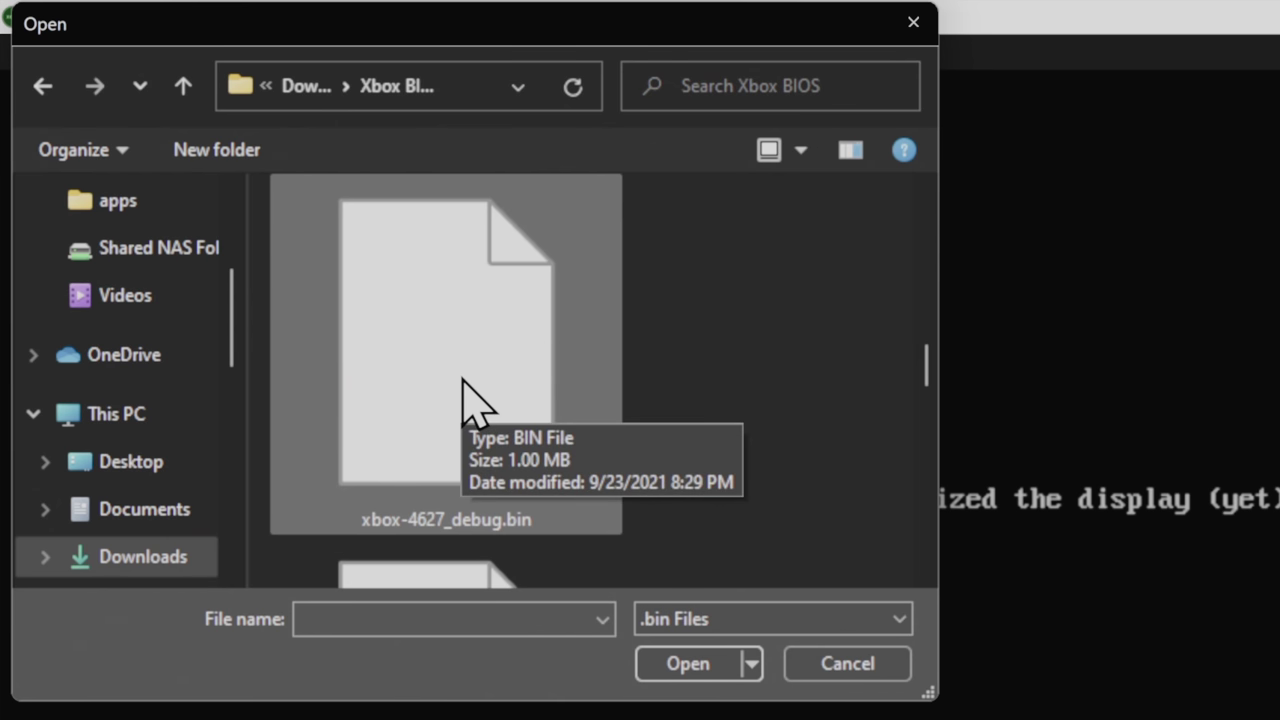
{"action": "double_click", "coordinate": [466, 386]}
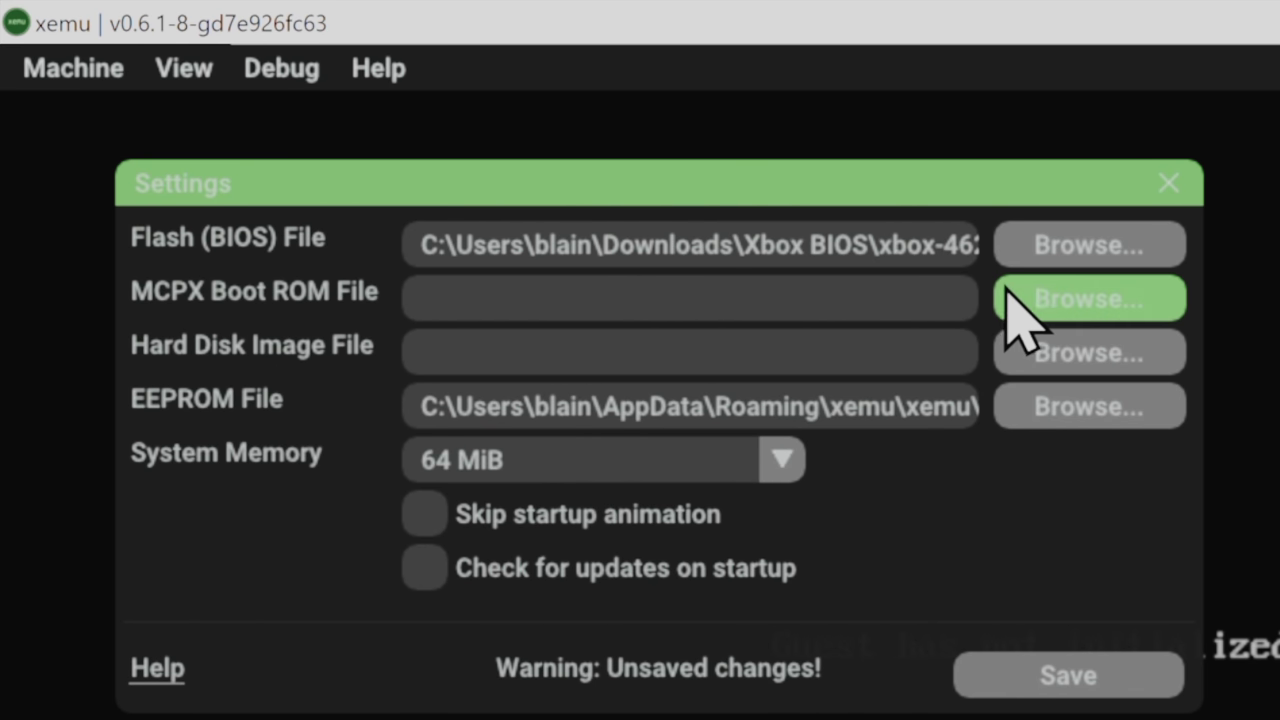
Step: Set the MCPX Boot ROM file to mcpx_1.0.bin from the Xbox BIOS folder
{"action": "left_click", "coordinate": [1087, 300]}
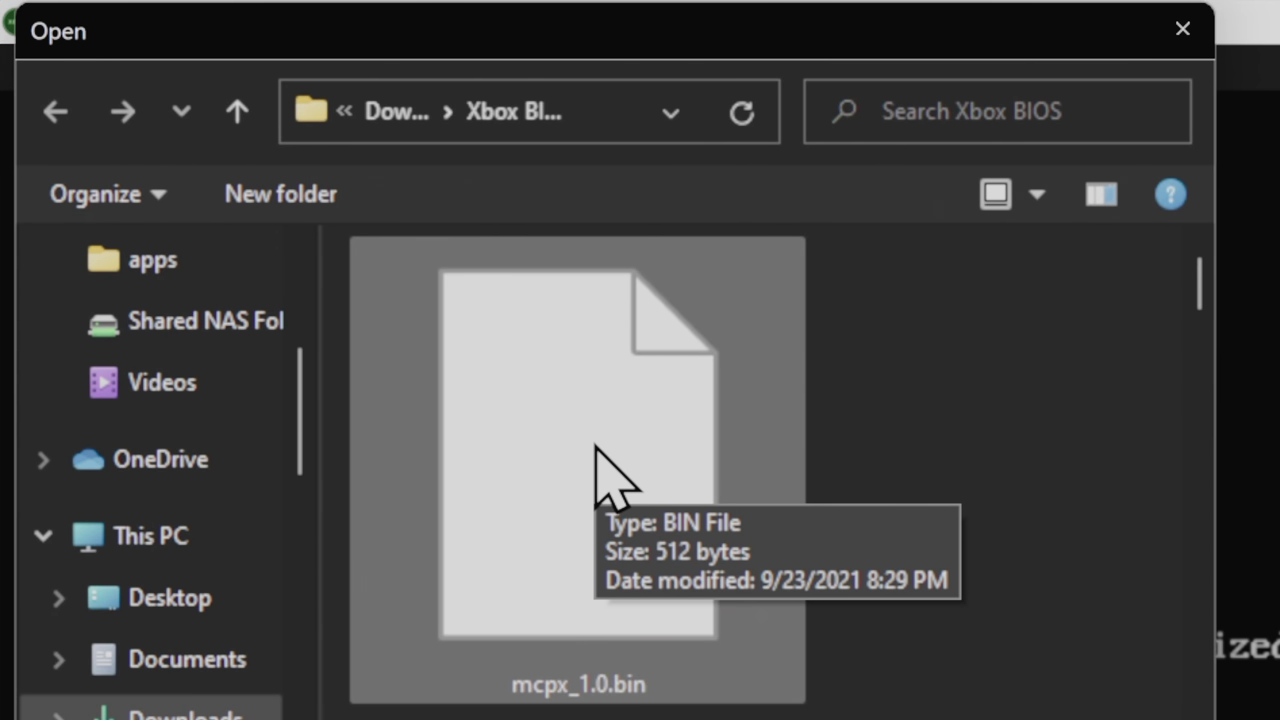
{"action": "left_click", "coordinate": [596, 449]}
{"action": "double_click", "coordinate": [596, 449]}
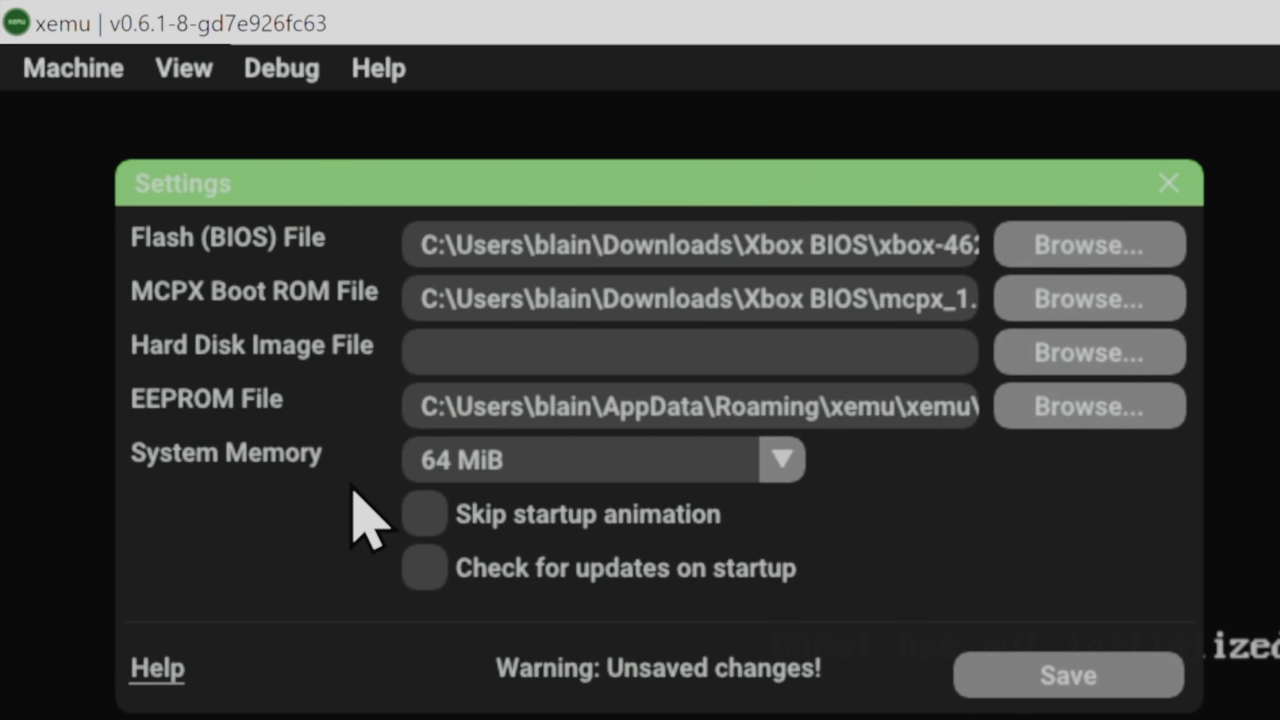
Step: Set the hard disk image file to xbox_hdd.qcow2 from the xbox_hdd.qcow2 folder in Downloads
{"action": "left_click", "coordinate": [1107, 362]}
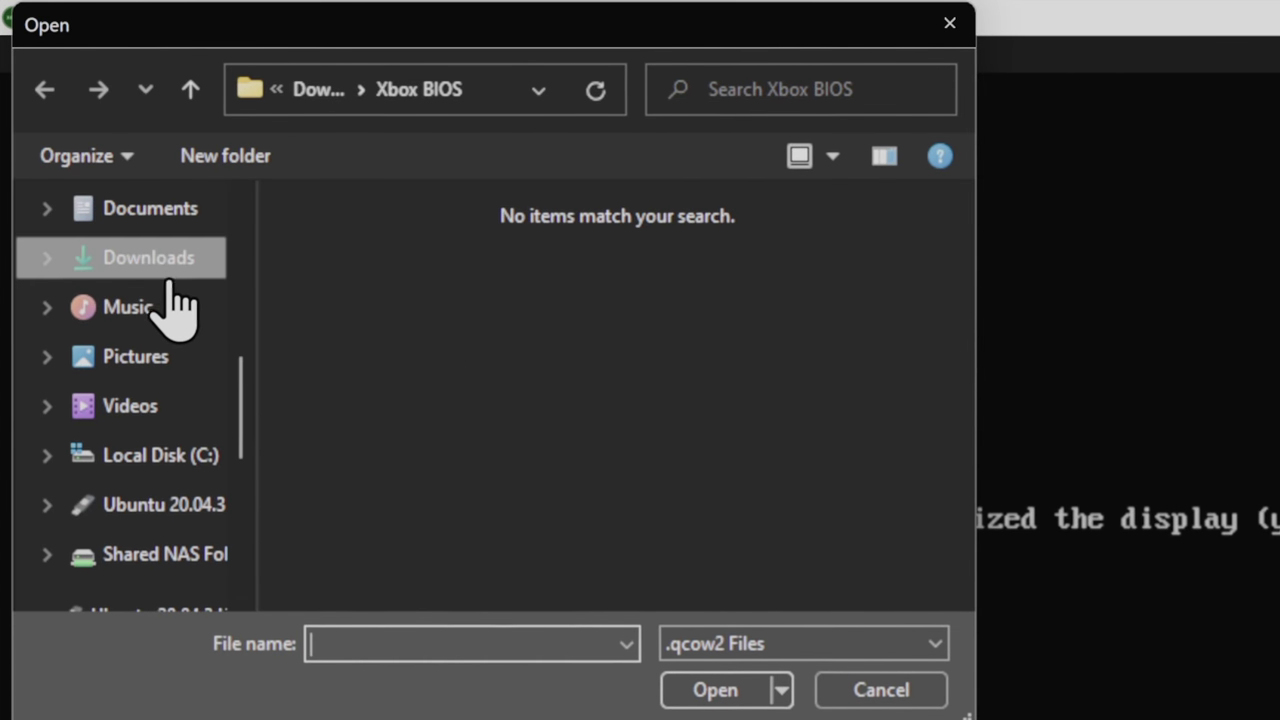
{"action": "left_click", "coordinate": [160, 268]}
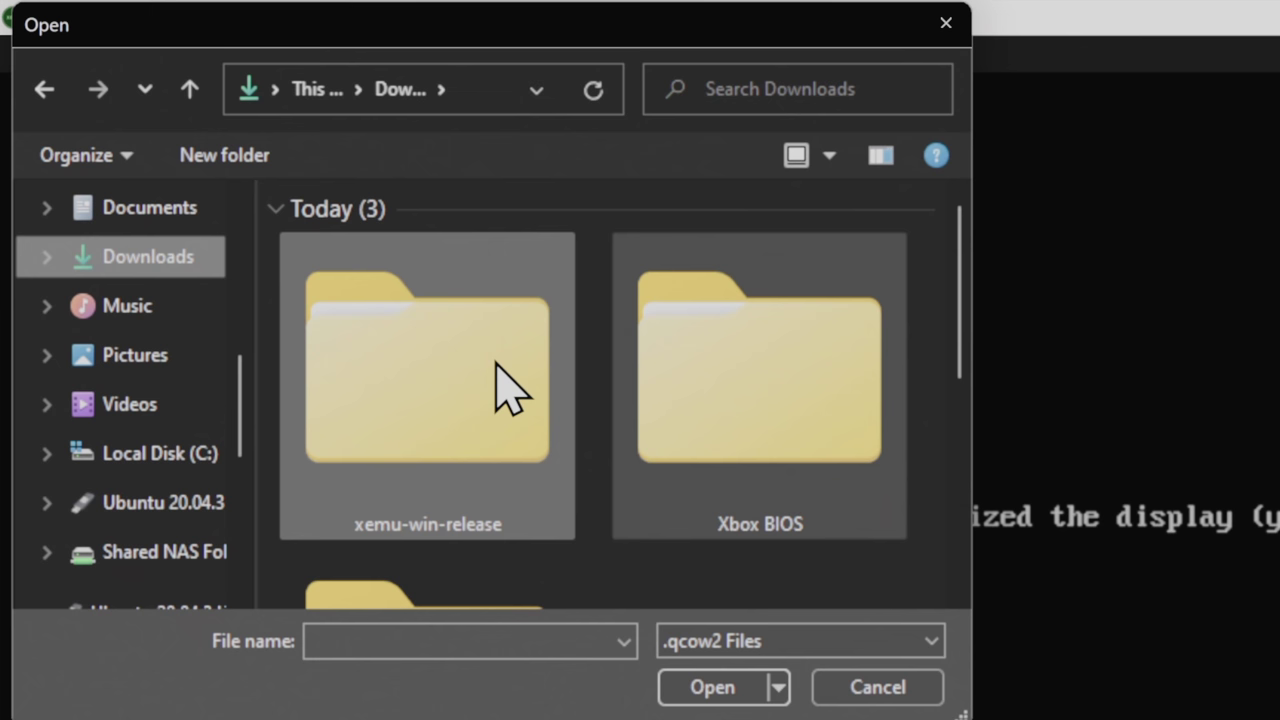
{"action": "left_click", "coordinate": [730, 350]}
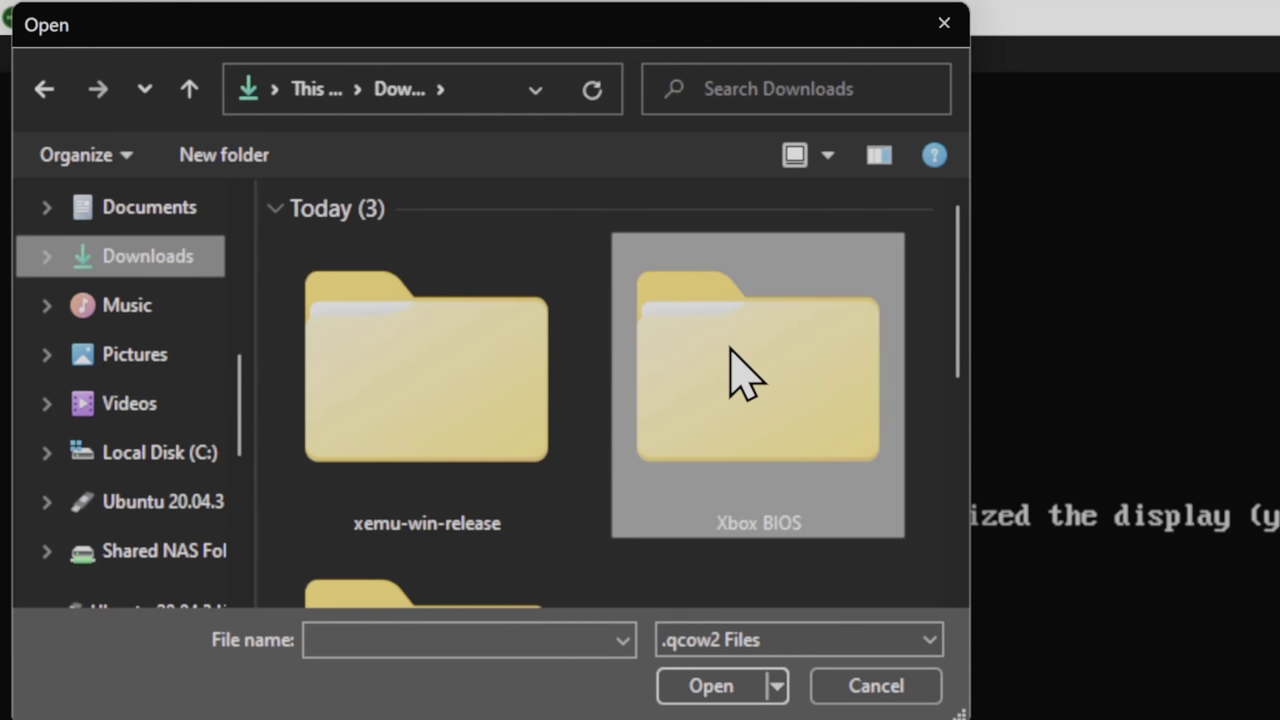
{"action": "scroll", "coordinate": [735, 375], "scroll_direction": "down", "scroll_amount": 2}
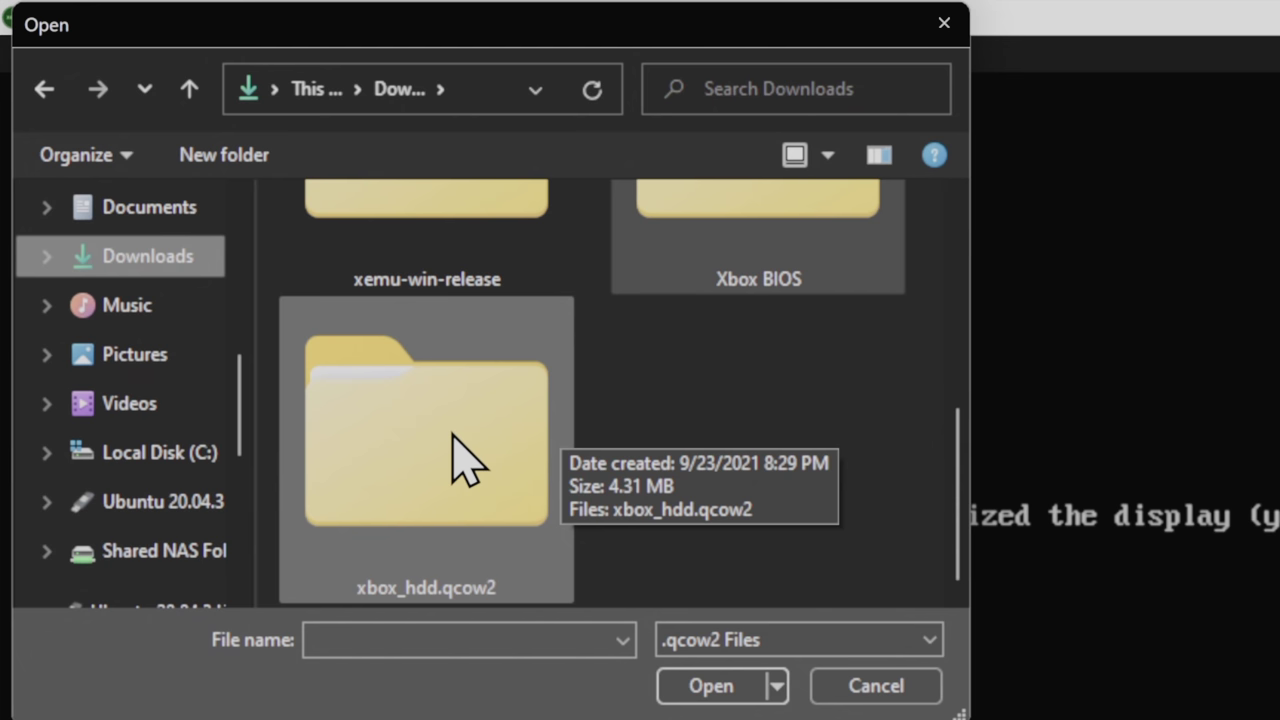
{"action": "double_click", "coordinate": [455, 455]}
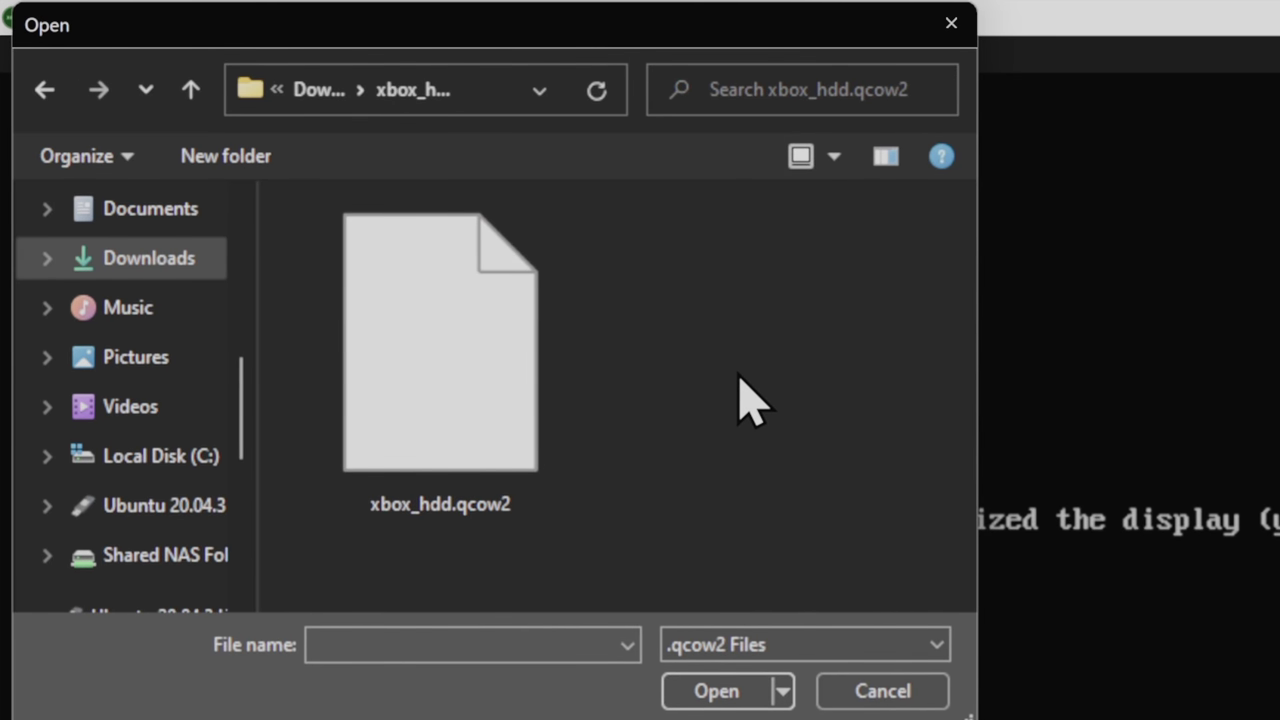
{"action": "double_click", "coordinate": [505, 425]}
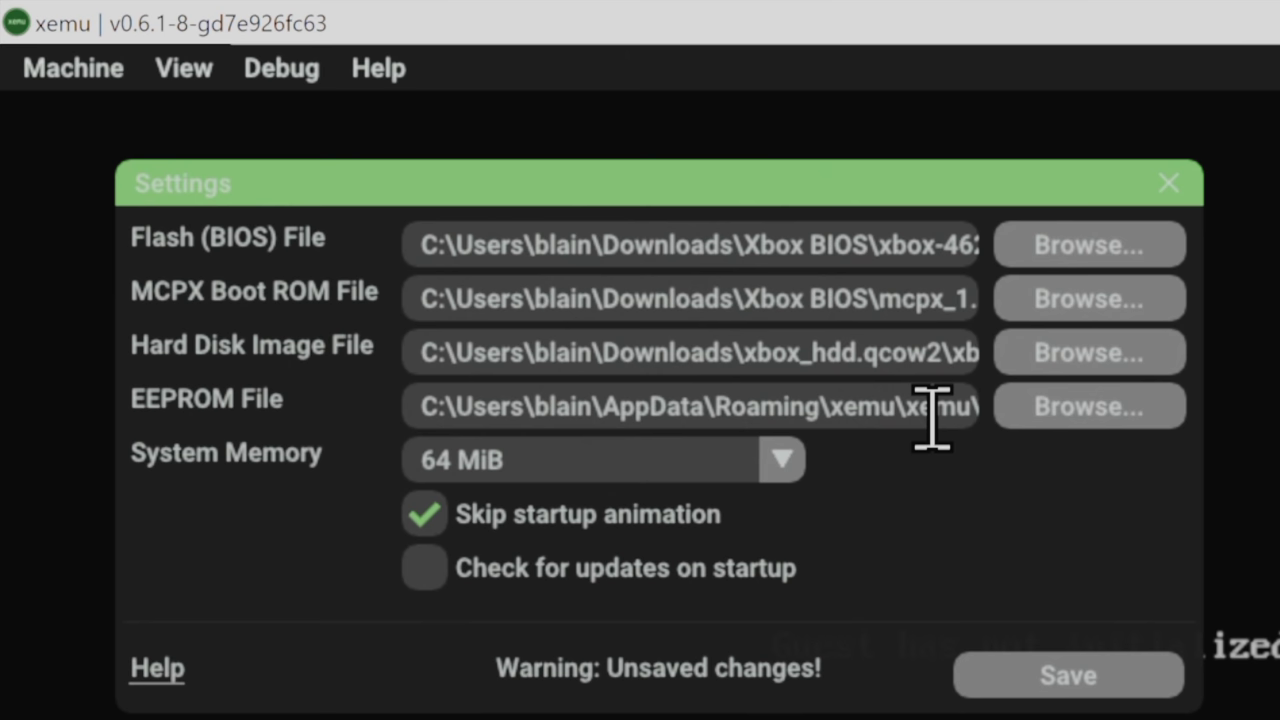
Step: Turn off skipping the startup animation, save the machine settings and close the emulator
{"action": "key", "text": "space"}
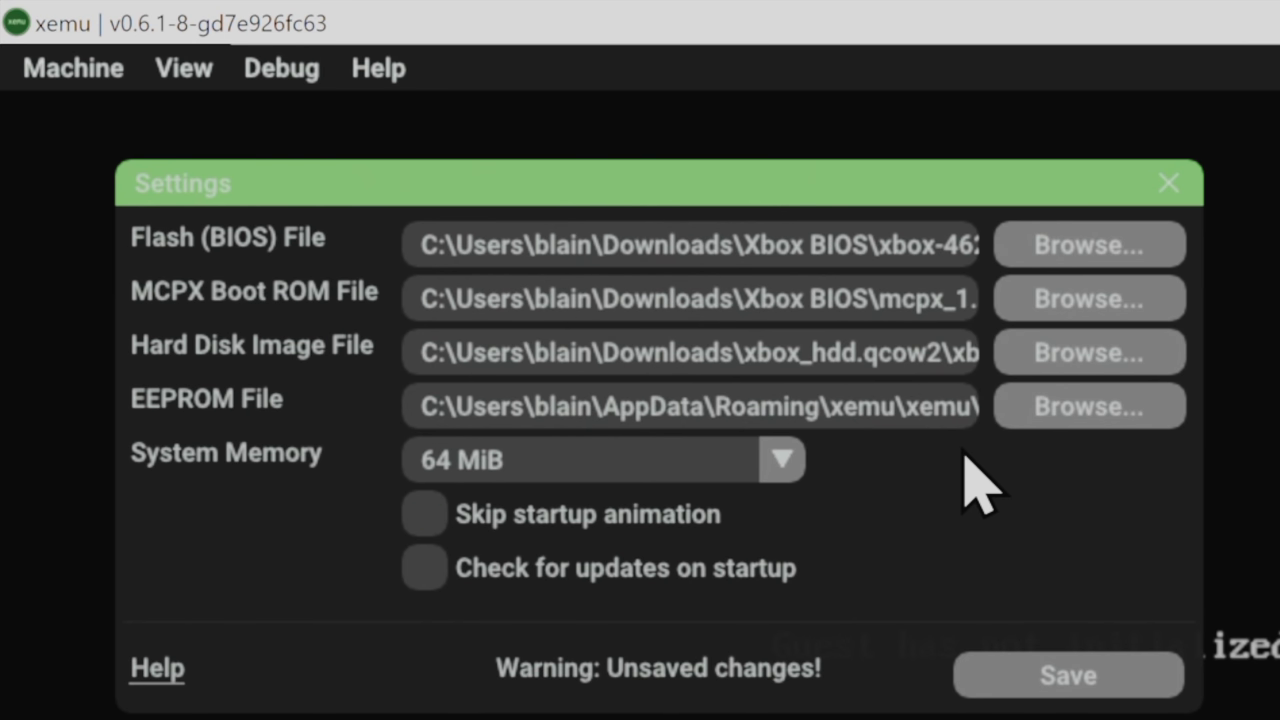
{"action": "left_click", "coordinate": [1070, 686]}
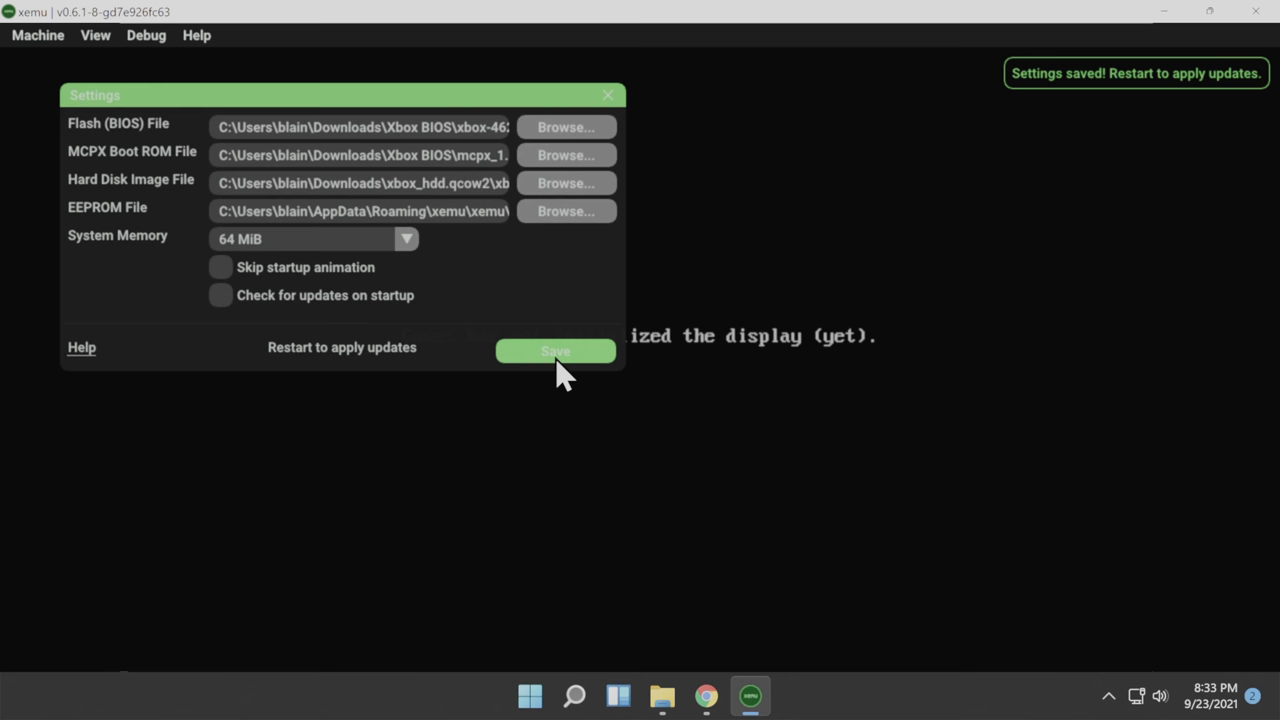
{"action": "left_click", "coordinate": [607, 96]}
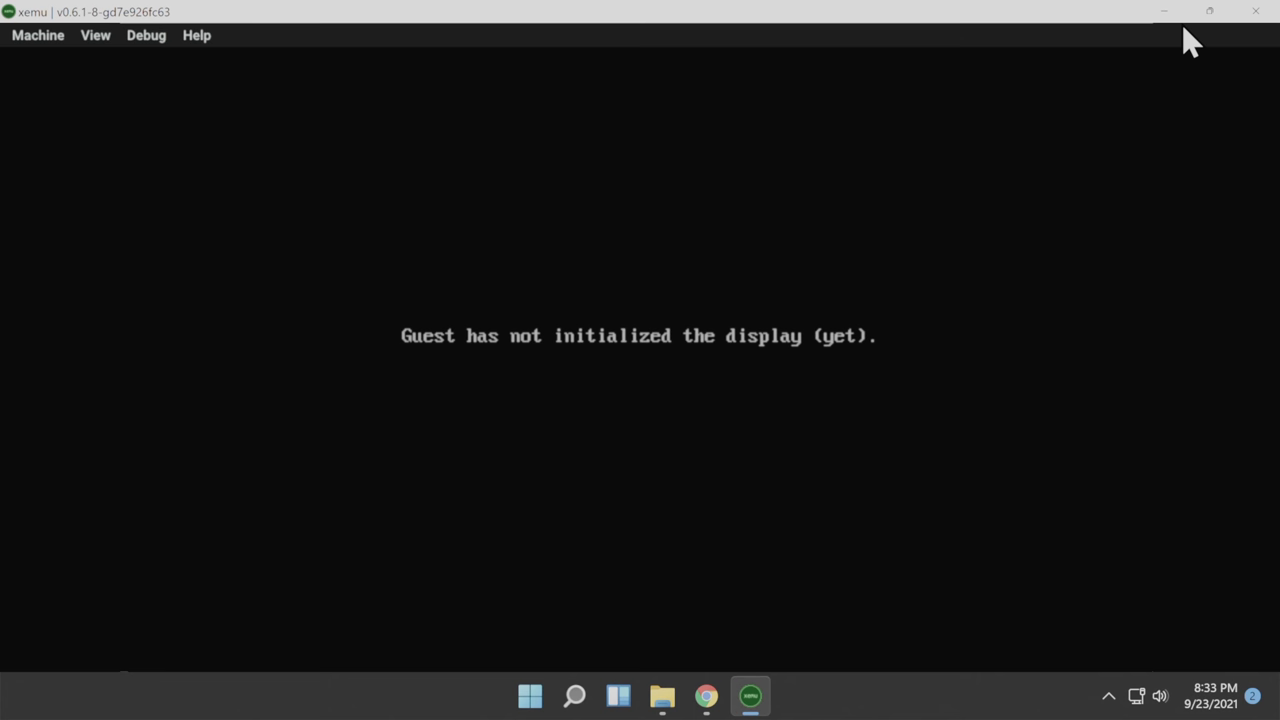
{"action": "left_click", "coordinate": [1256, 12]}
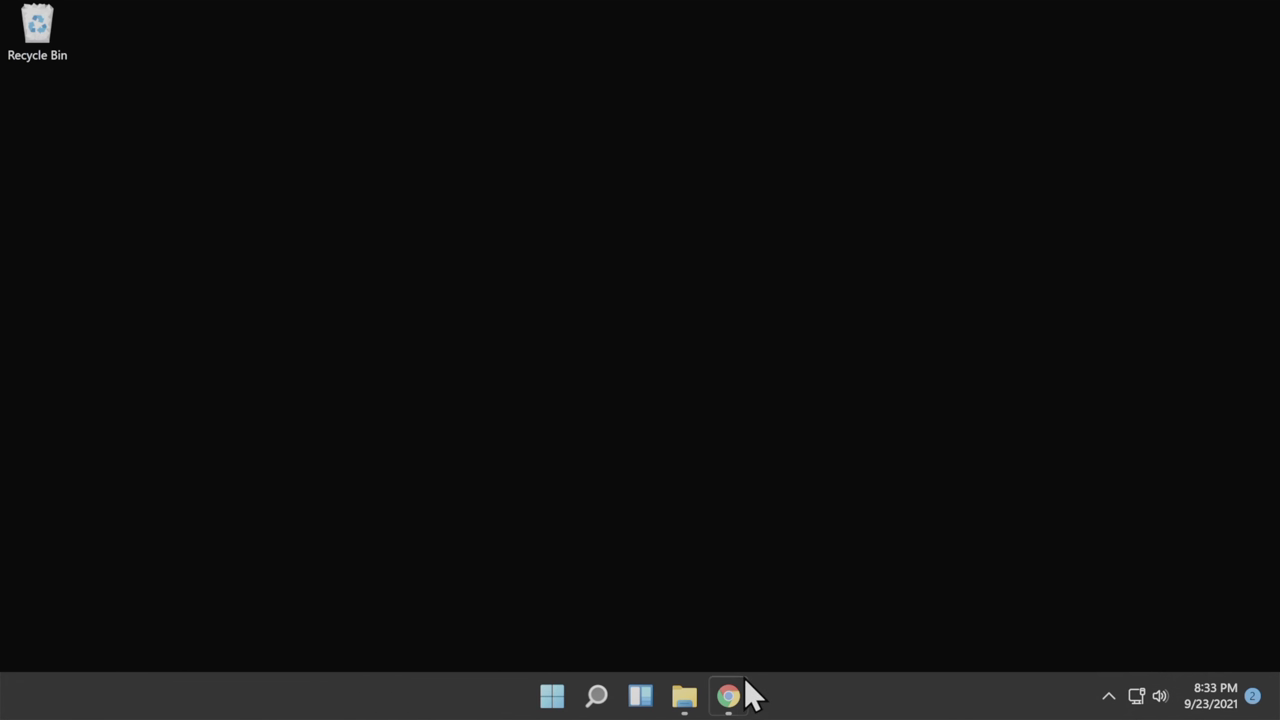
Step: Relaunch xemu.exe from the xemu-win-release folder, minimize the folder window and maximize the emulator window
{"action": "left_click", "coordinate": [683, 705]}
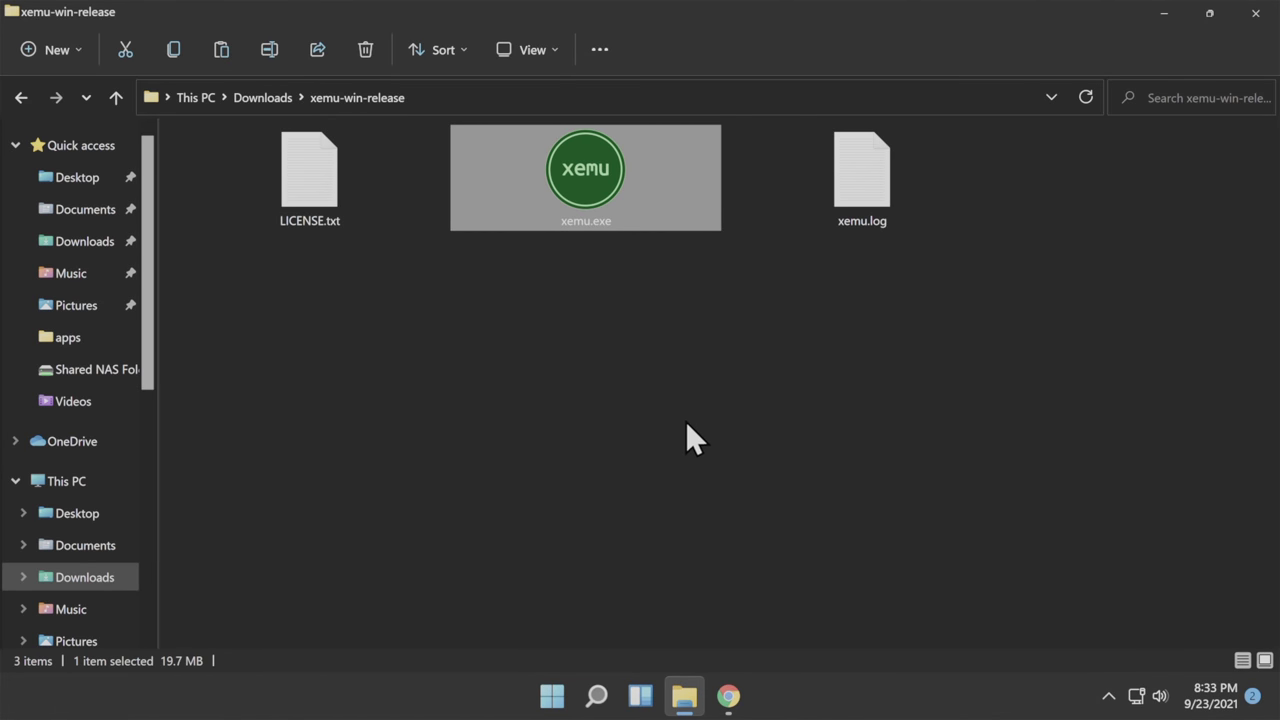
{"action": "double_click", "coordinate": [580, 186]}
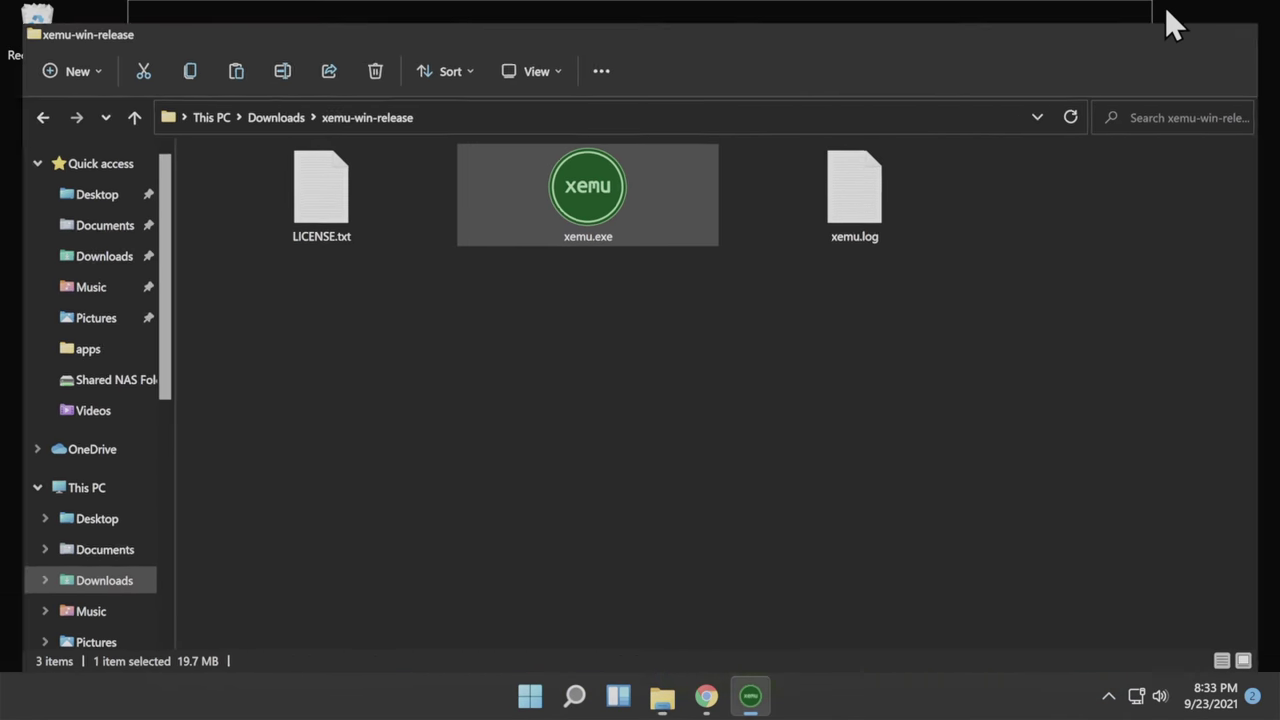
{"action": "left_click", "coordinate": [1166, 12]}
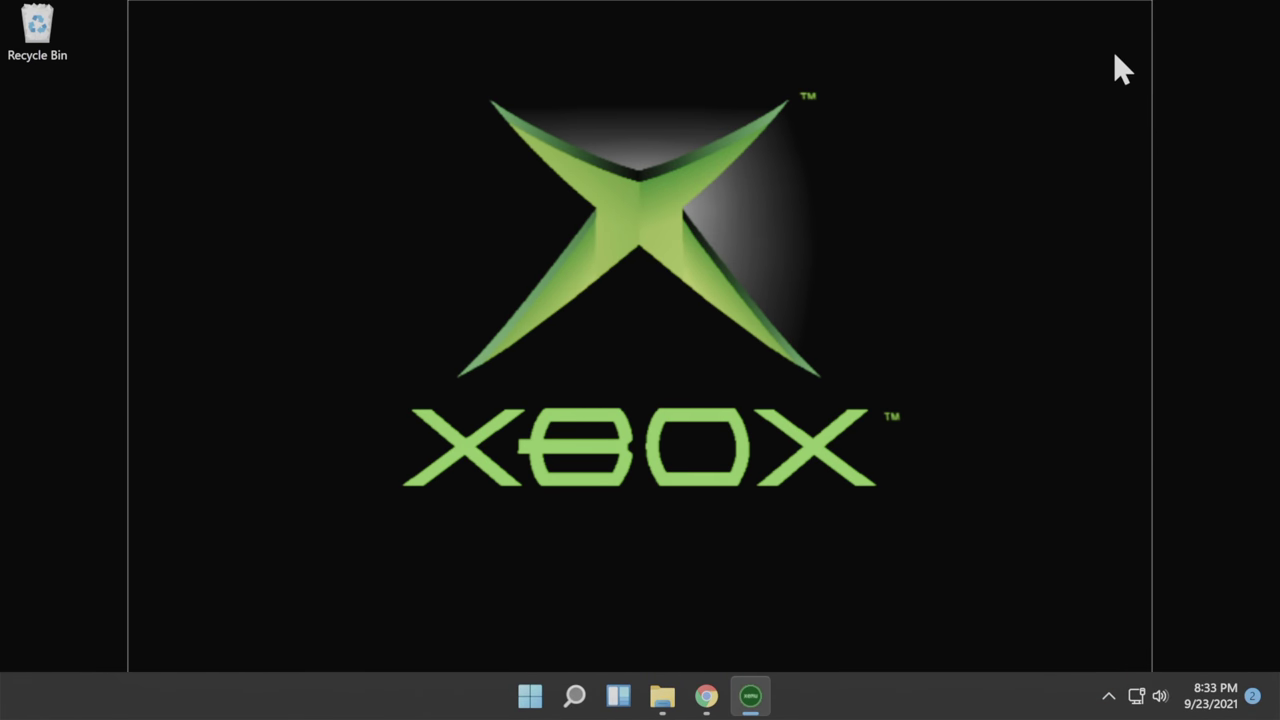
{"action": "left_click_drag", "start_coordinate": [1152, 75], "coordinate": [1151, 75]}
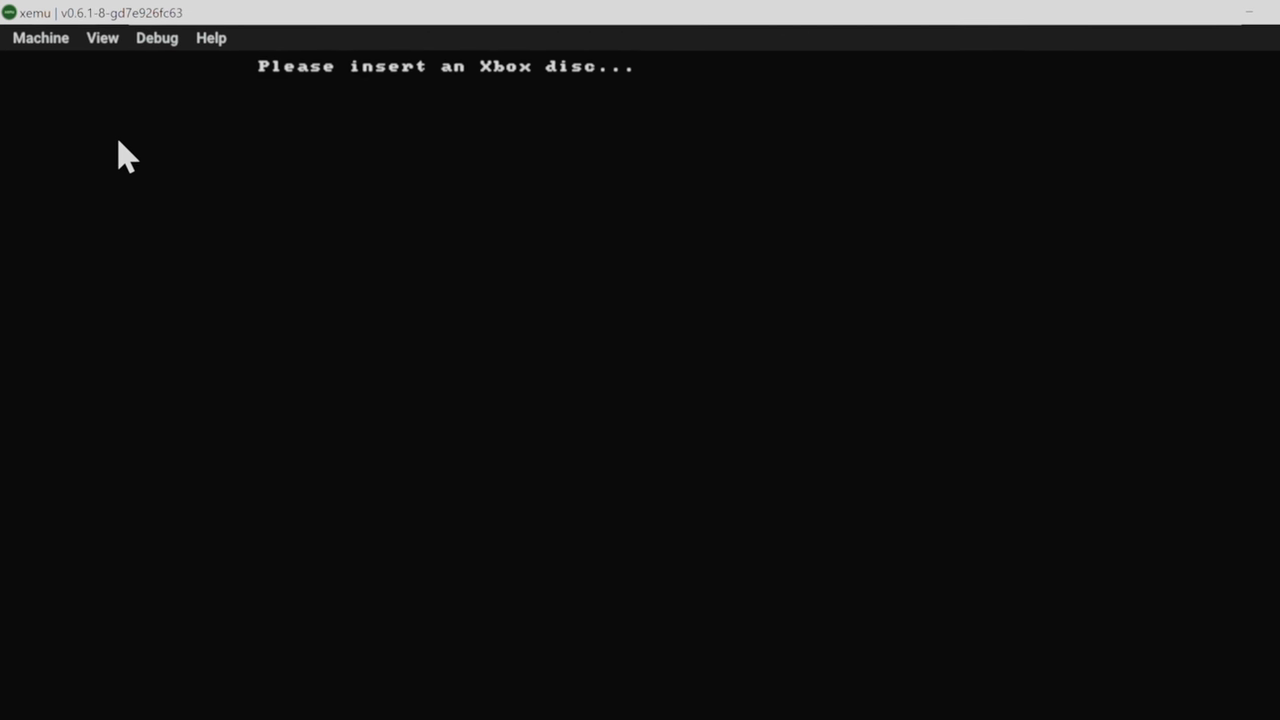
Step: Load the disc image Halo - Combat Evolved (USA) (Rev 2).xiso.iso from Downloads and reset the machine
{"action": "left_click", "coordinate": [47, 46]}
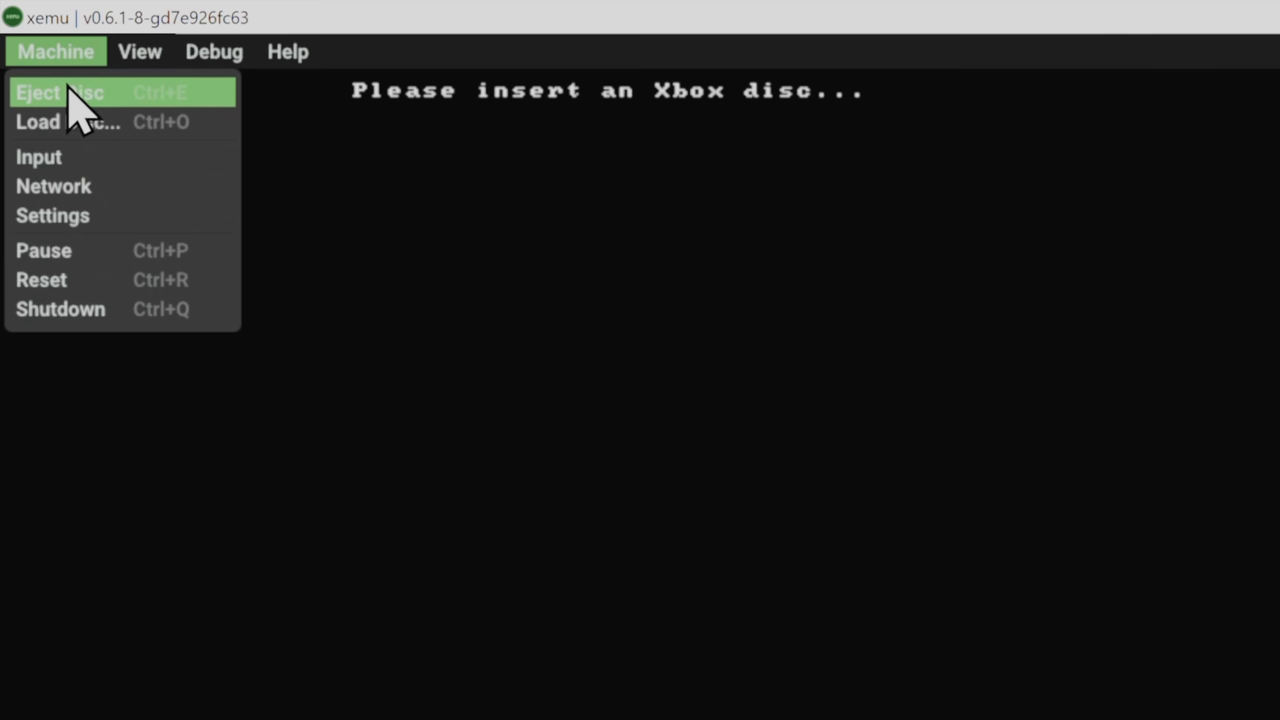
{"action": "left_click", "coordinate": [88, 145]}
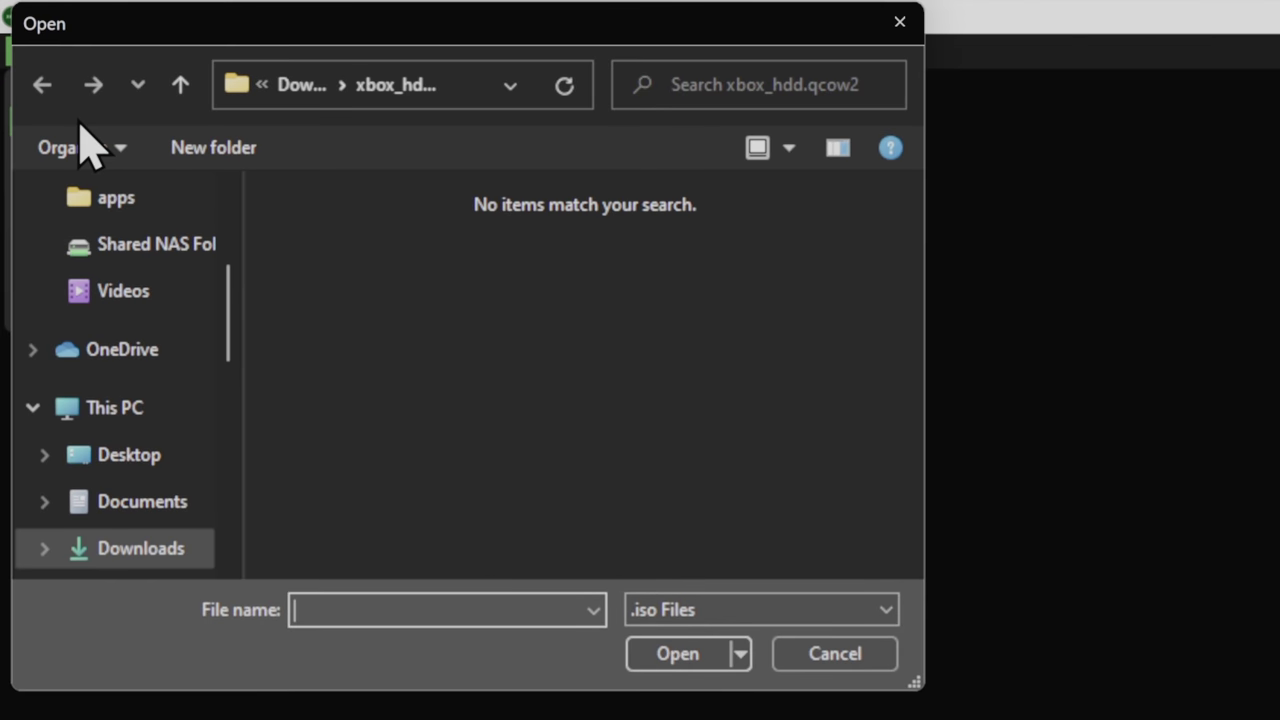
{"action": "scroll", "coordinate": [137, 306], "scroll_direction": "up", "scroll_amount": 5}
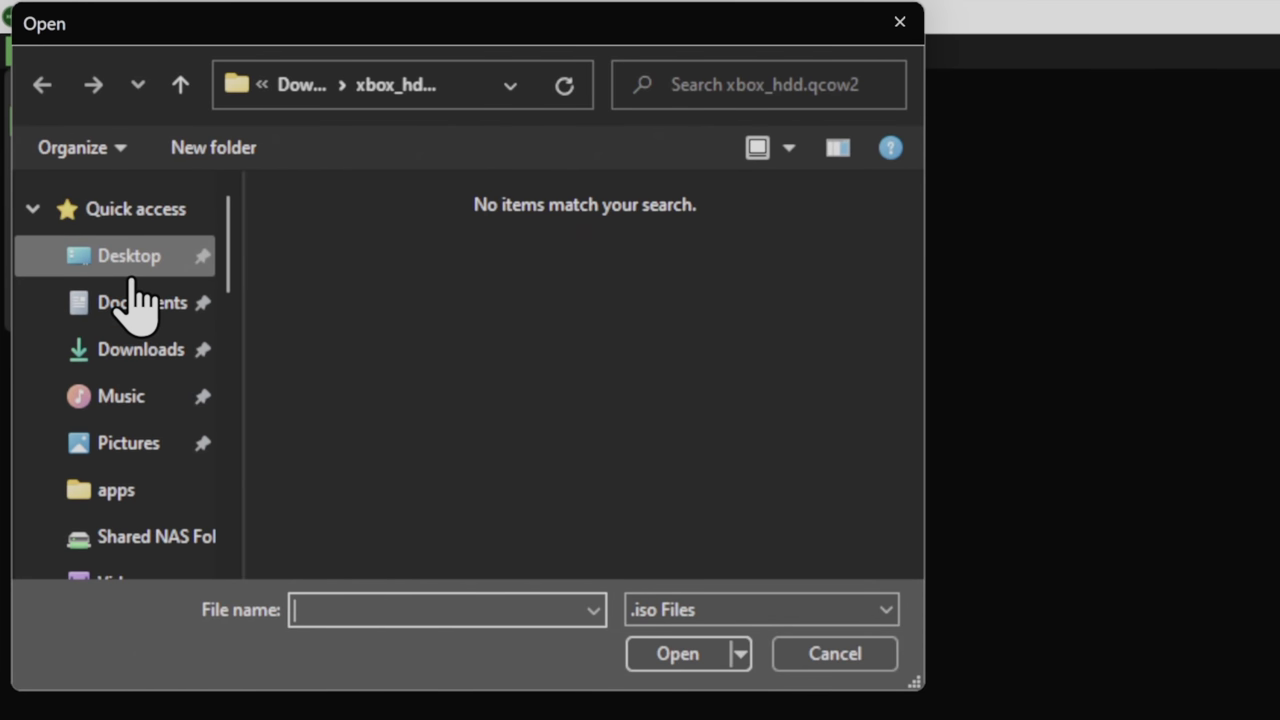
{"action": "left_click", "coordinate": [135, 362]}
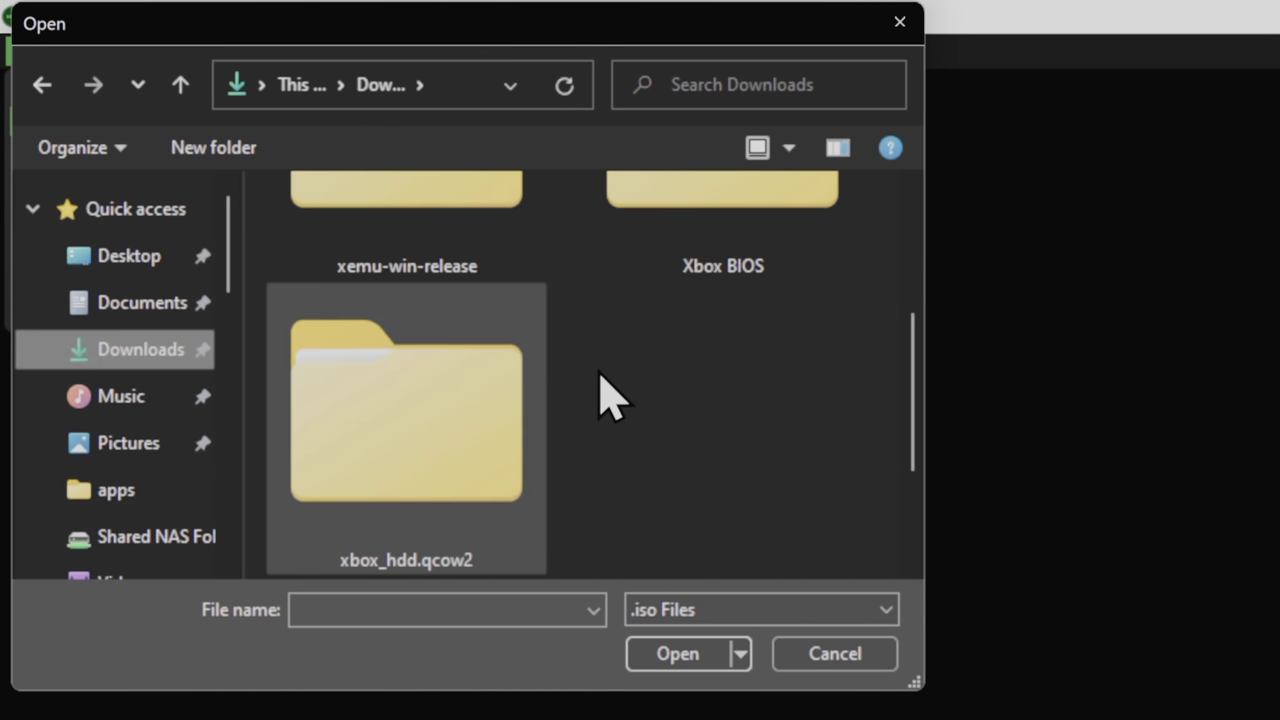
{"action": "scroll", "coordinate": [606, 394], "scroll_direction": "up", "scroll_amount": 2}
{"action": "scroll", "coordinate": [606, 394], "scroll_direction": "down", "scroll_amount": 5}
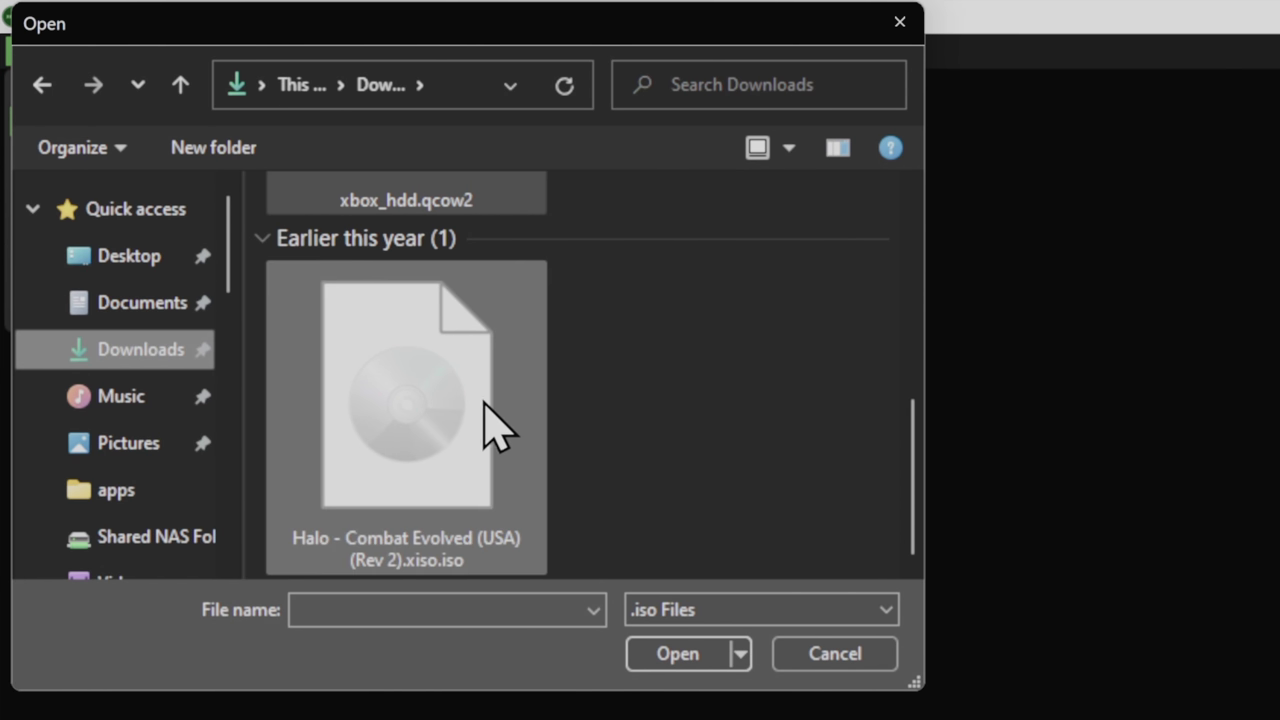
{"action": "double_click", "coordinate": [424, 419]}
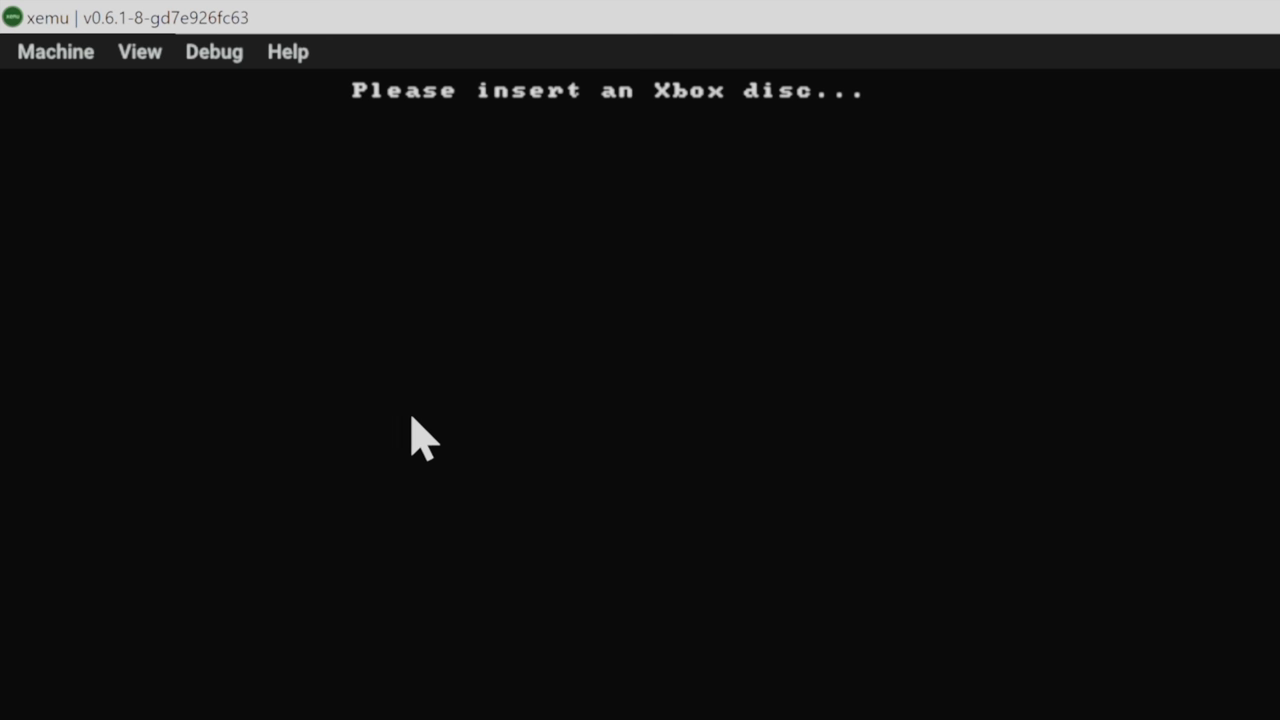
{"action": "left_click", "coordinate": [89, 46]}
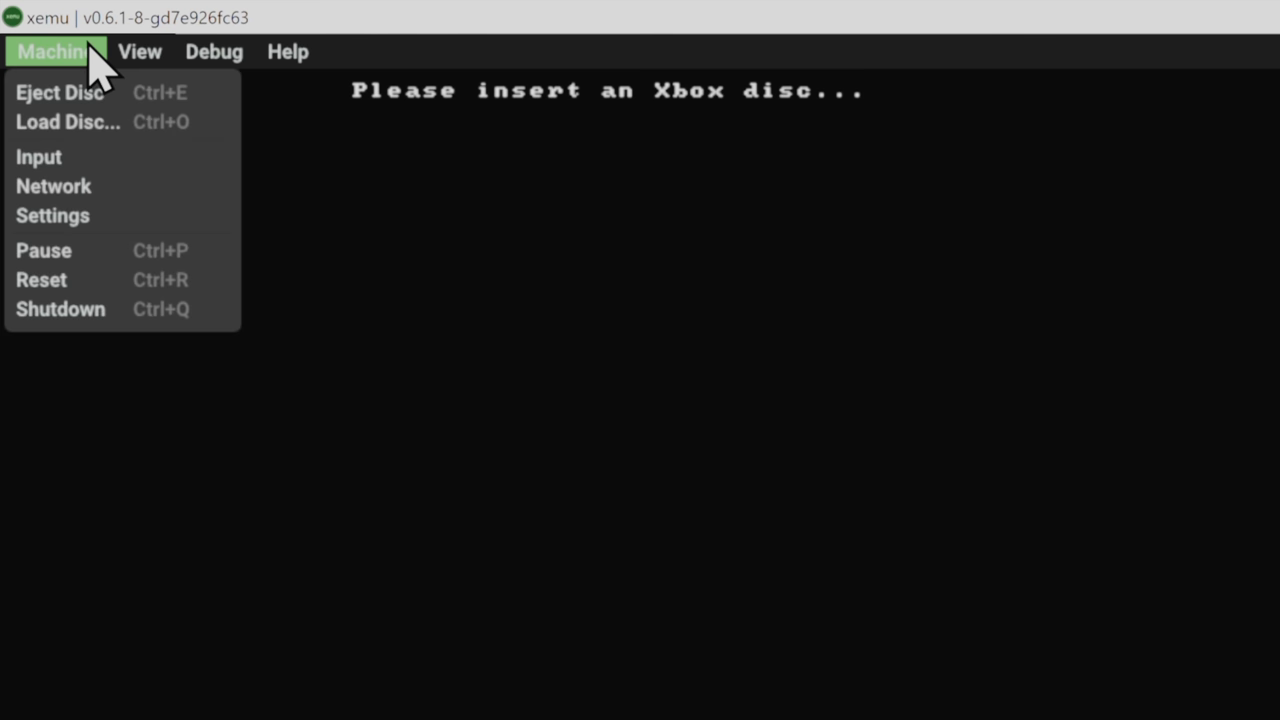
{"action": "left_click", "coordinate": [78, 285]}
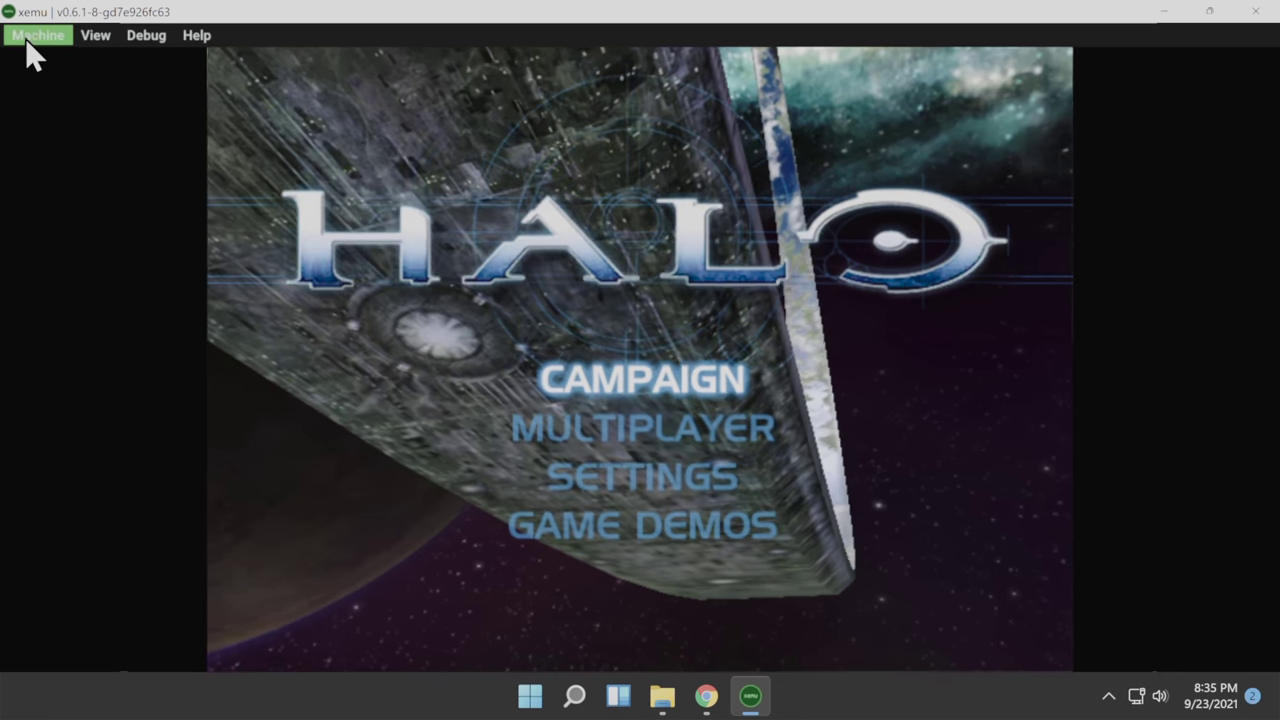
Step: Assign the XInput Controller as the input device for port 1 and close the input settings
{"action": "left_click", "coordinate": [30, 36]}
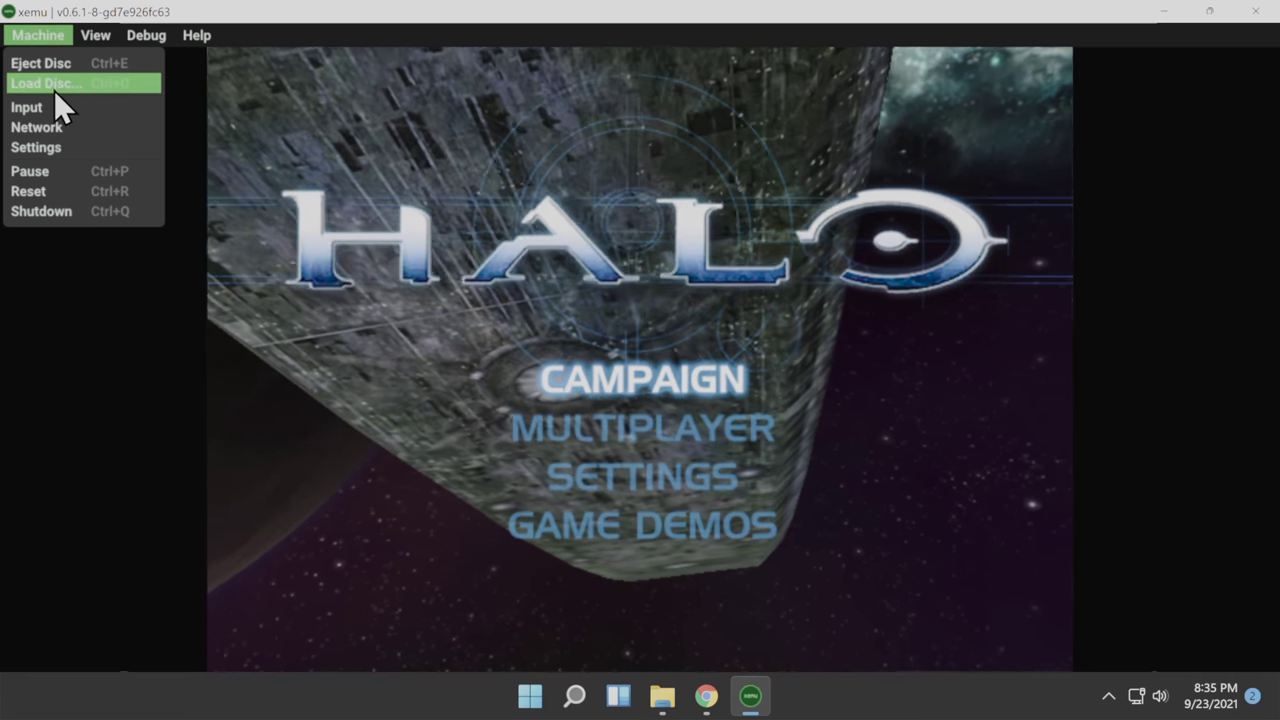
{"action": "left_click", "coordinate": [52, 106]}
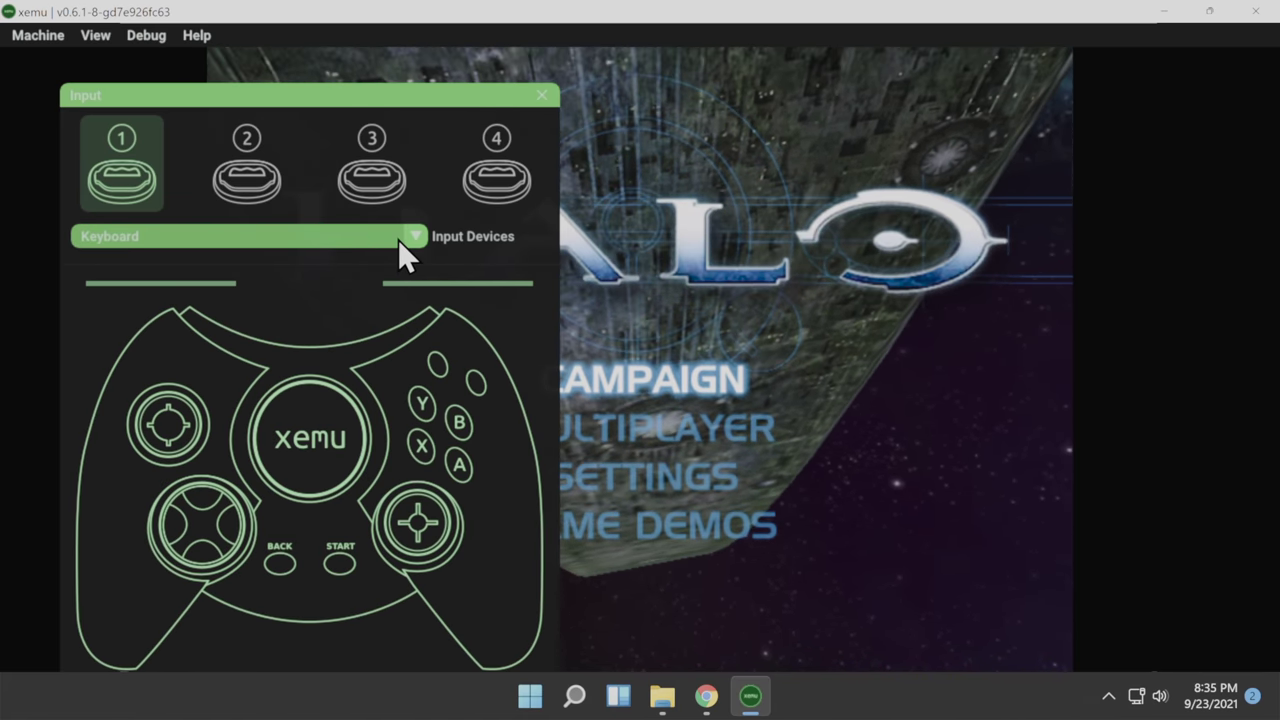
{"action": "left_click", "coordinate": [414, 240]}
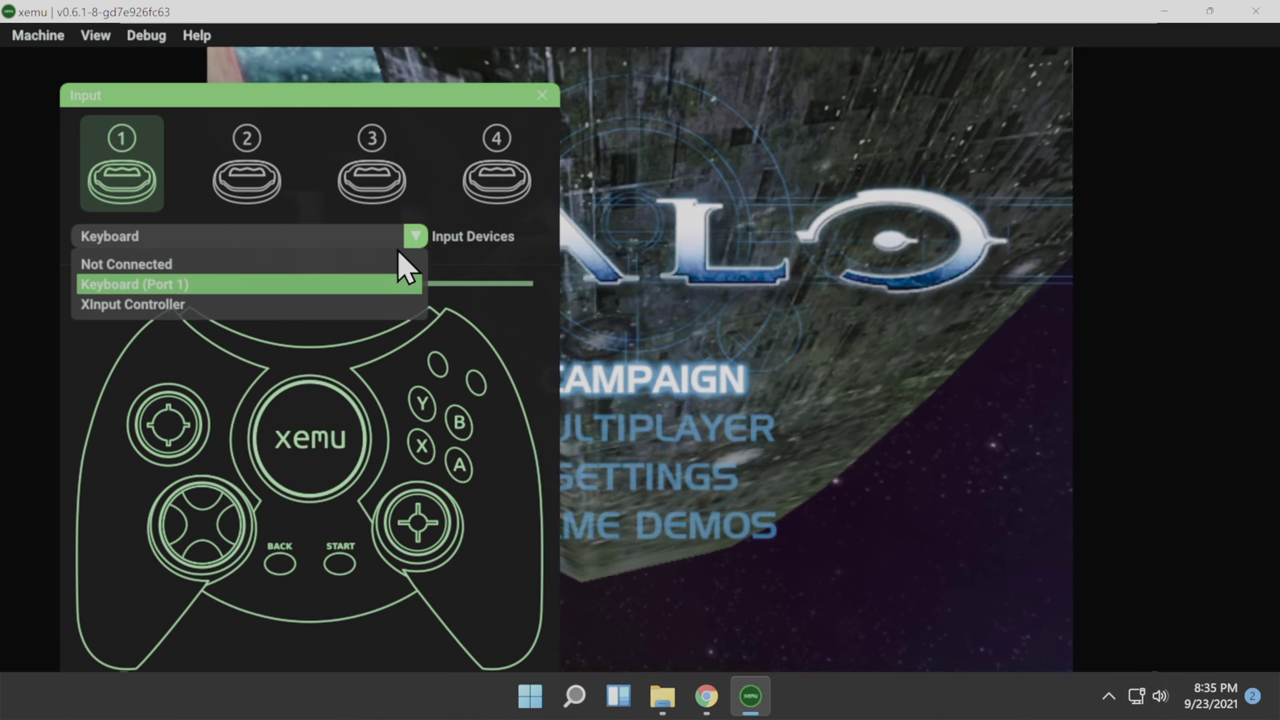
{"action": "left_click", "coordinate": [344, 304]}
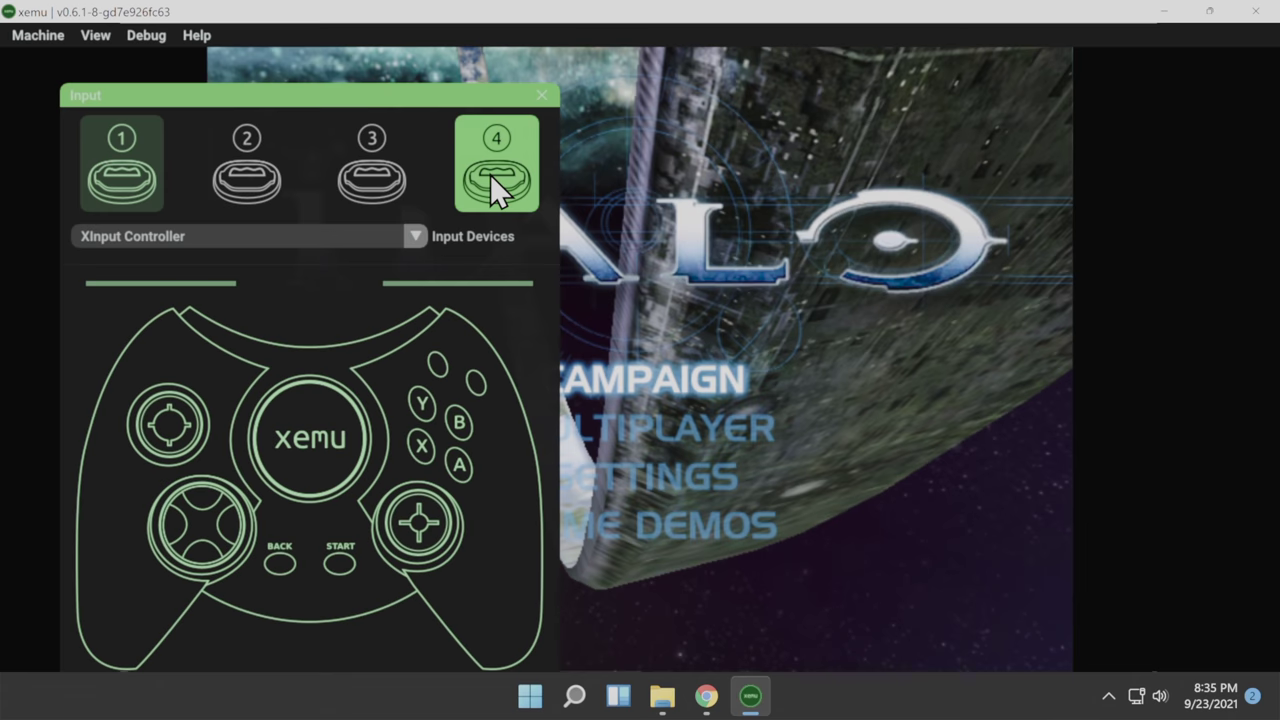
{"action": "left_click", "coordinate": [537, 98]}
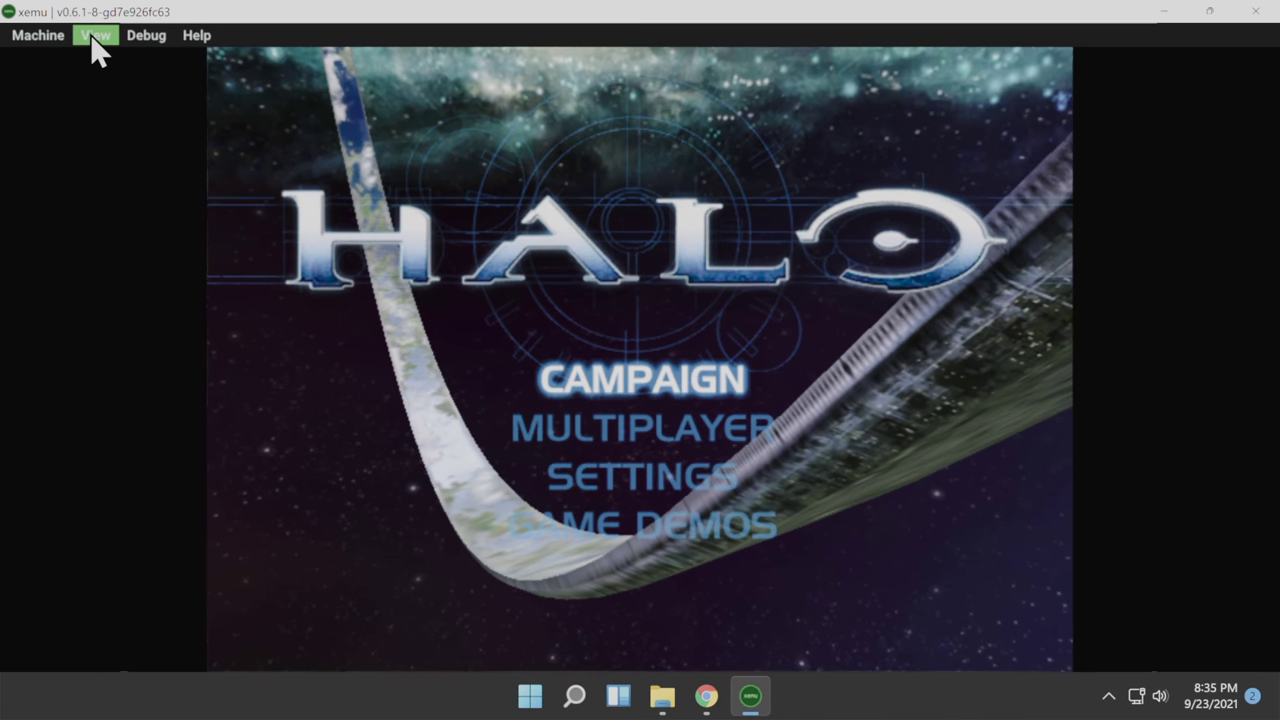
Step: Switch the emulator display to fullscreen
{"action": "left_click", "coordinate": [90, 34]}
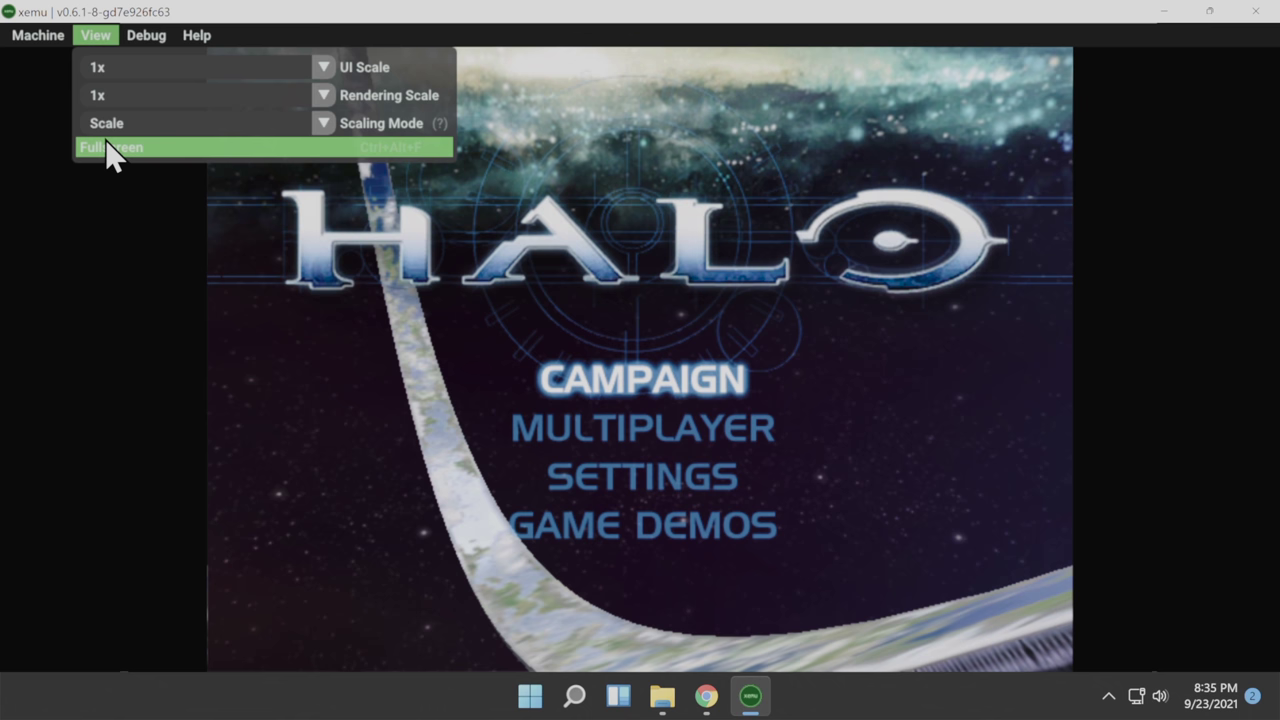
{"action": "left_click", "coordinate": [108, 147]}
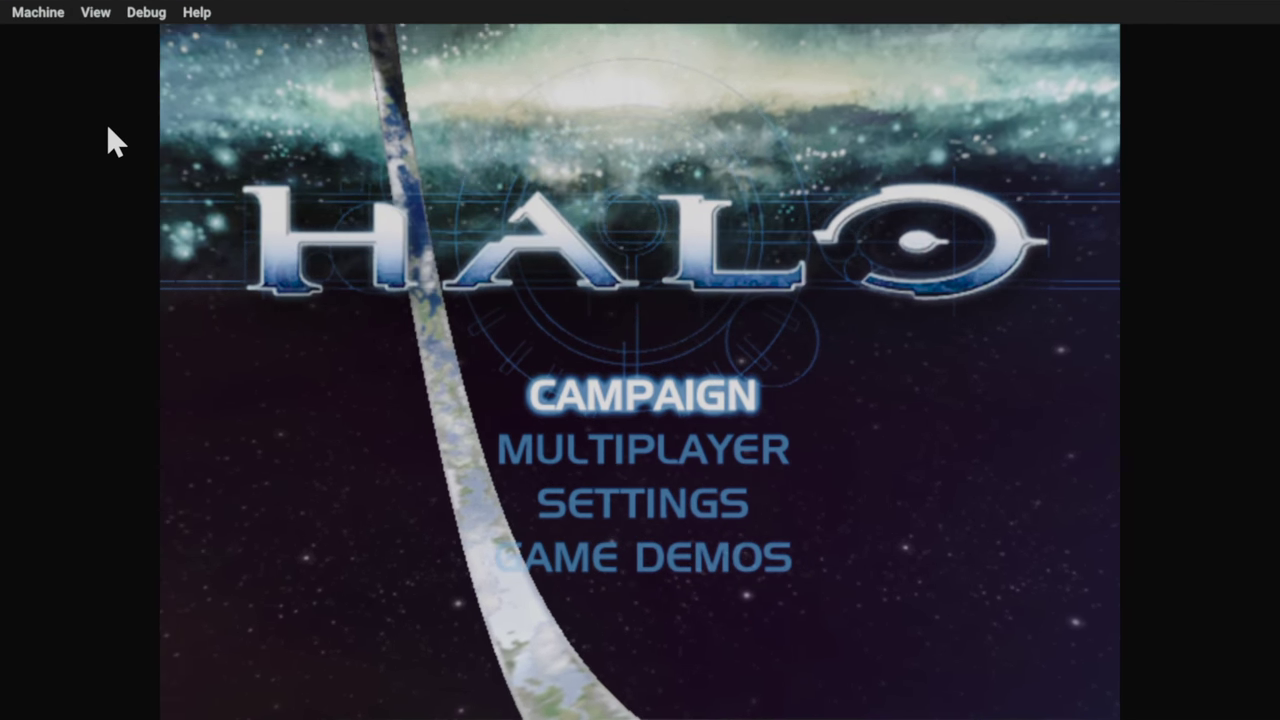